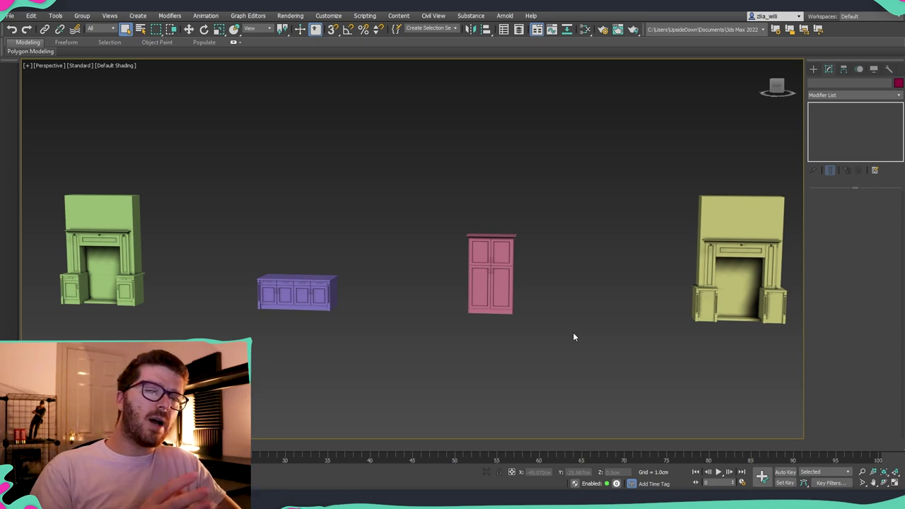
pyautogui.moveTo(101, 165); pyautogui.dragTo(247, 317)
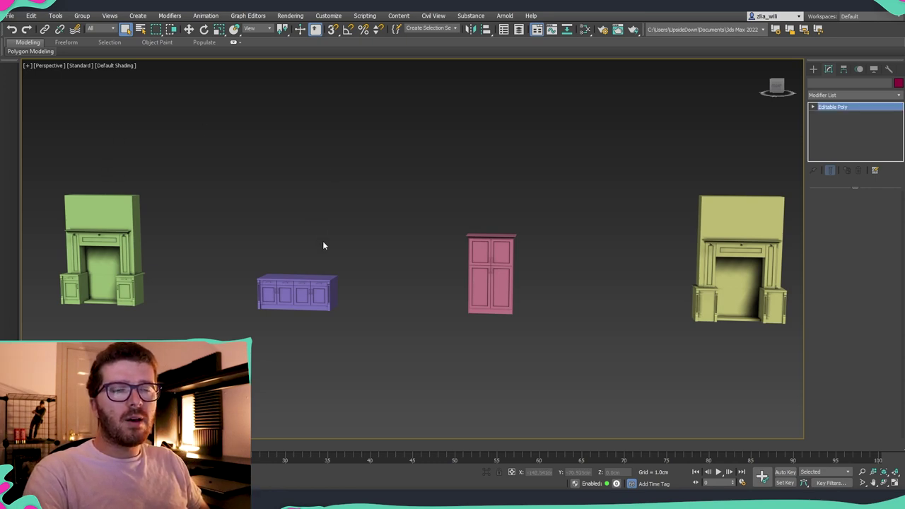
pyautogui.moveTo(314, 225); pyautogui.dragTo(318, 369)
pyautogui.moveTo(378, 363); pyautogui.dragTo(379, 364)
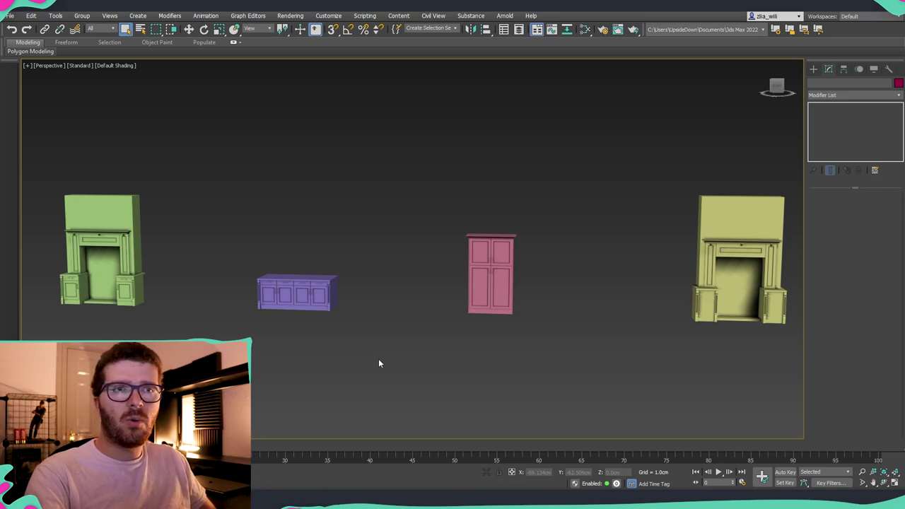
pyautogui.scroll(-3, 347, 343)
pyautogui.keyDown('alt'); pyautogui.moveTo(357, 365); pyautogui.dragTo(380, 373, button='middle'); pyautogui.keyUp('alt')
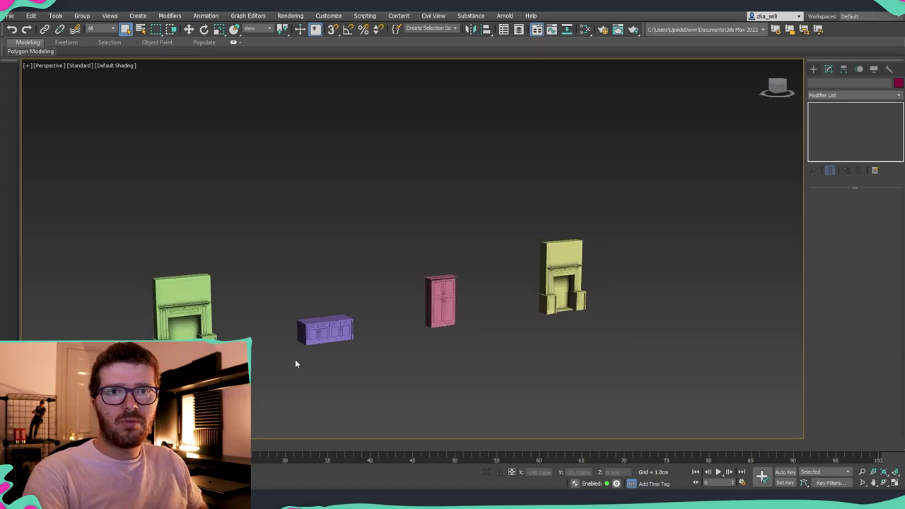
pyautogui.scroll(6, 264, 249)
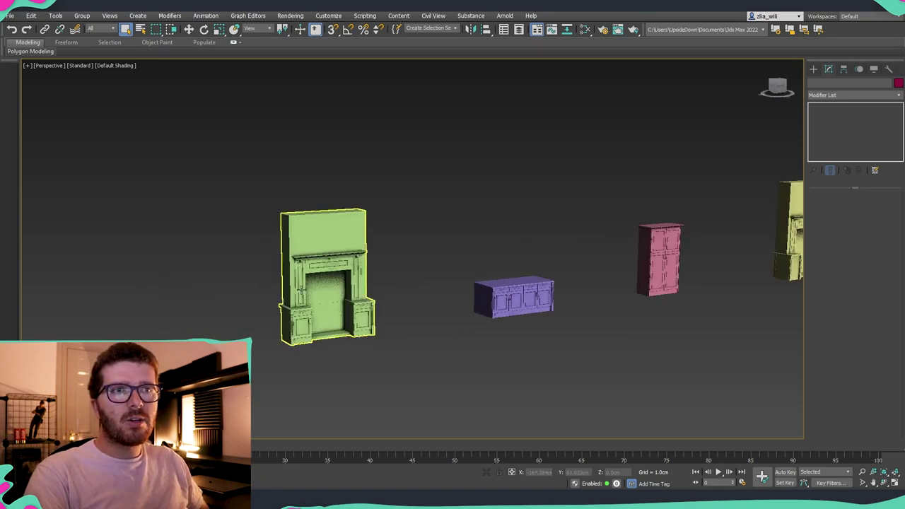
pyautogui.scroll(-5, 408, 307)
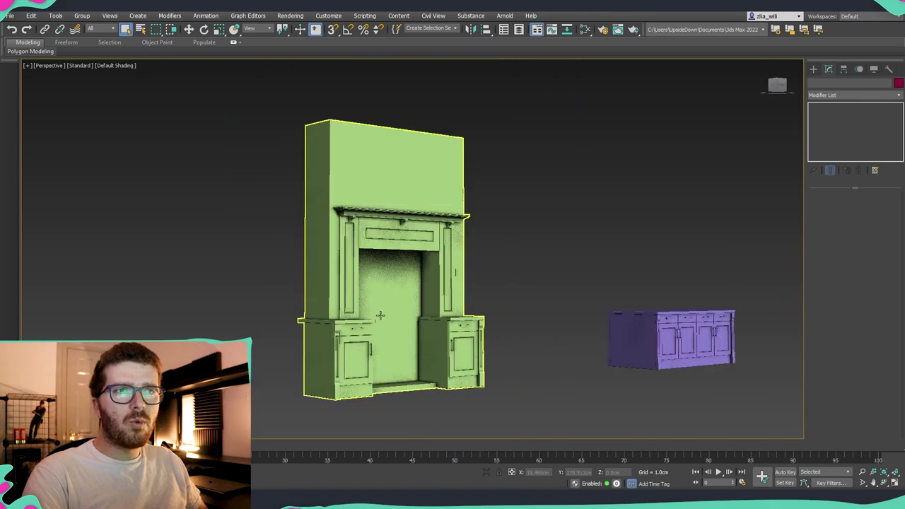
pyautogui.moveTo(481, 339); pyautogui.dragTo(524, 270, button='middle')
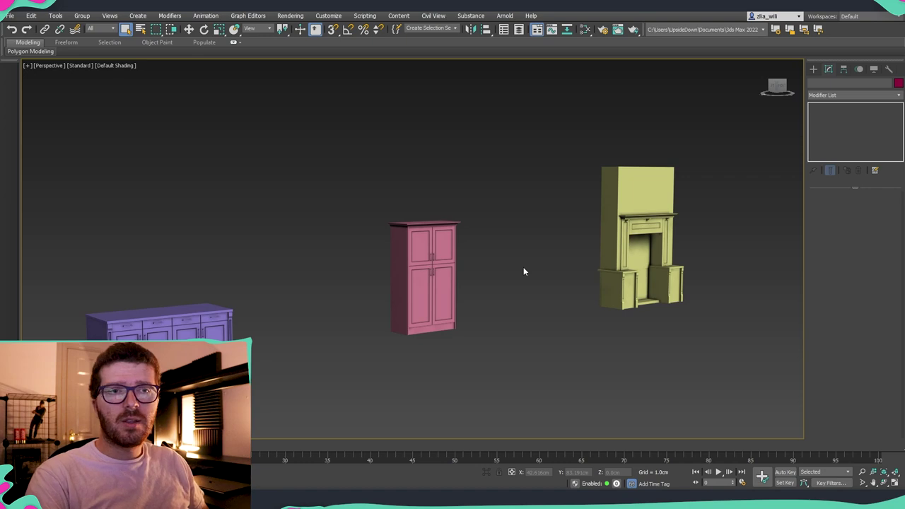
pyautogui.keyDown('alt'); pyautogui.moveTo(499, 309); pyautogui.dragTo(527, 319, button='middle'); pyautogui.keyUp('alt')
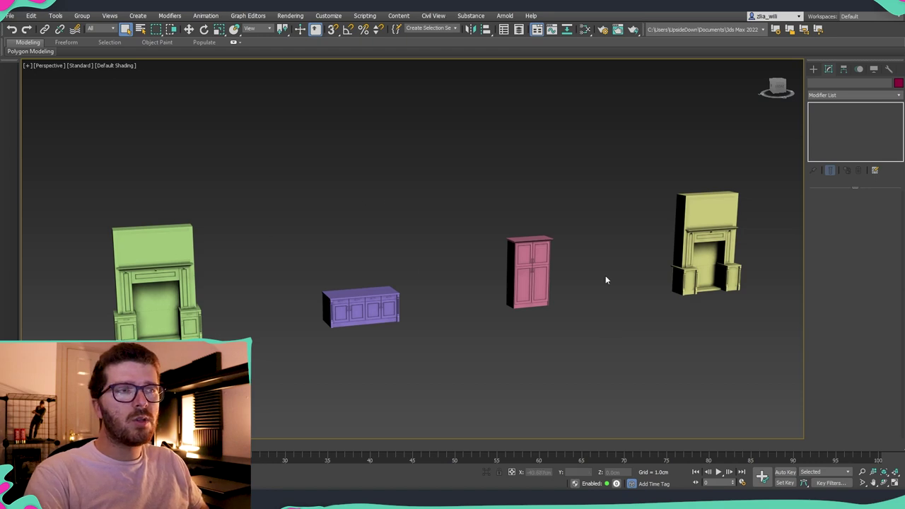
pyautogui.moveTo(741, 406); pyautogui.dragTo(741, 407)
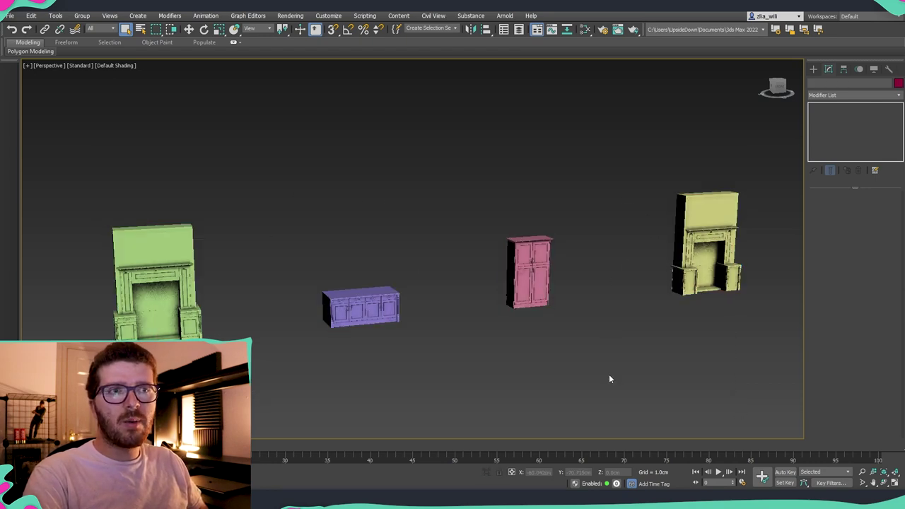
# Look over the File menu's export options, then close it without exporting
pyautogui.click(9, 15)
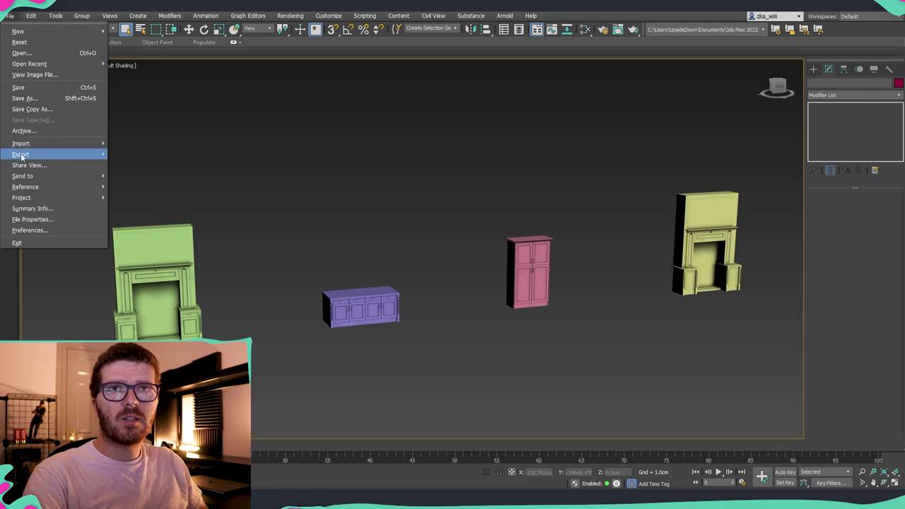
pyautogui.moveTo(28, 154)
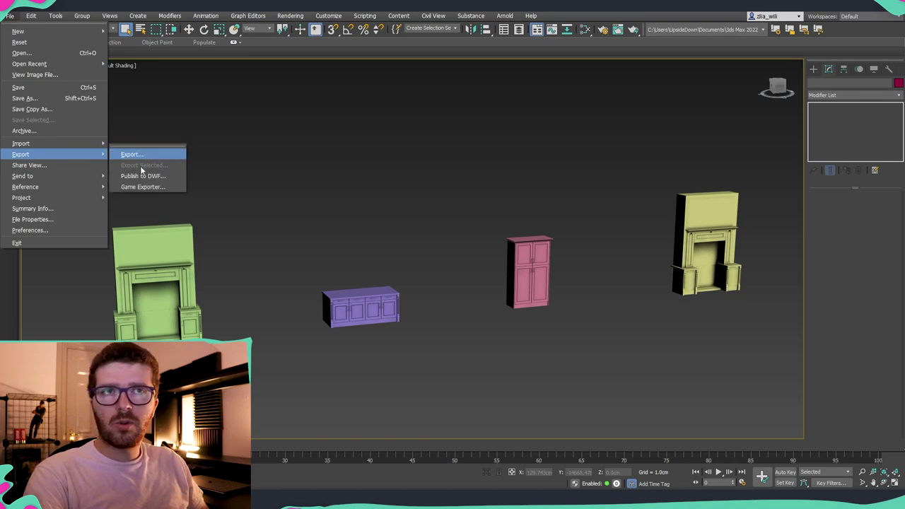
pyautogui.click(645, 236)
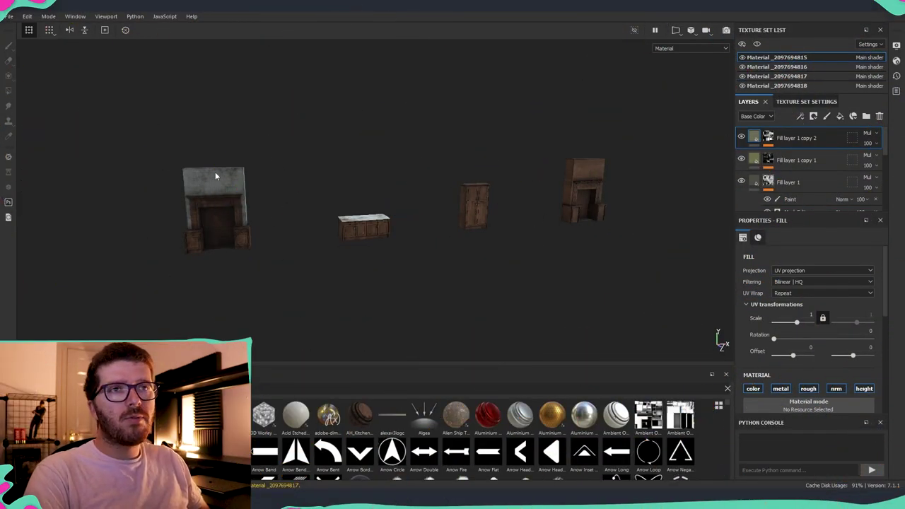
pyautogui.keyDown('alt'); pyautogui.moveTo(517, 227); pyautogui.dragTo(566, 212); pyautogui.keyUp('alt')
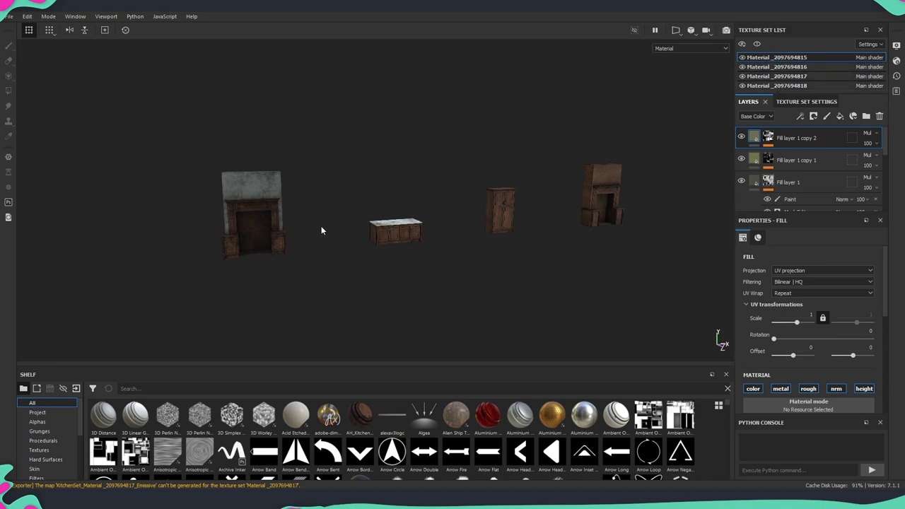
pyautogui.click(742, 58)
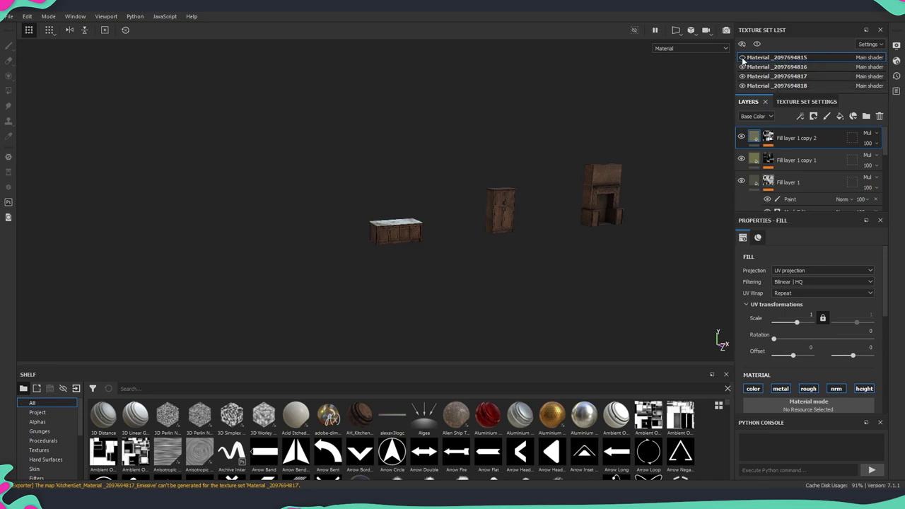
pyautogui.click(742, 58)
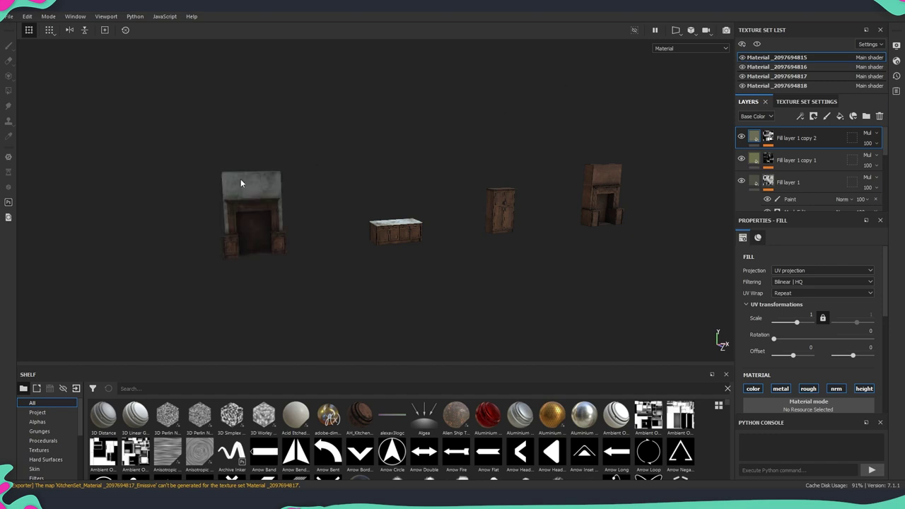
pyautogui.click(742, 66)
pyautogui.click(742, 67)
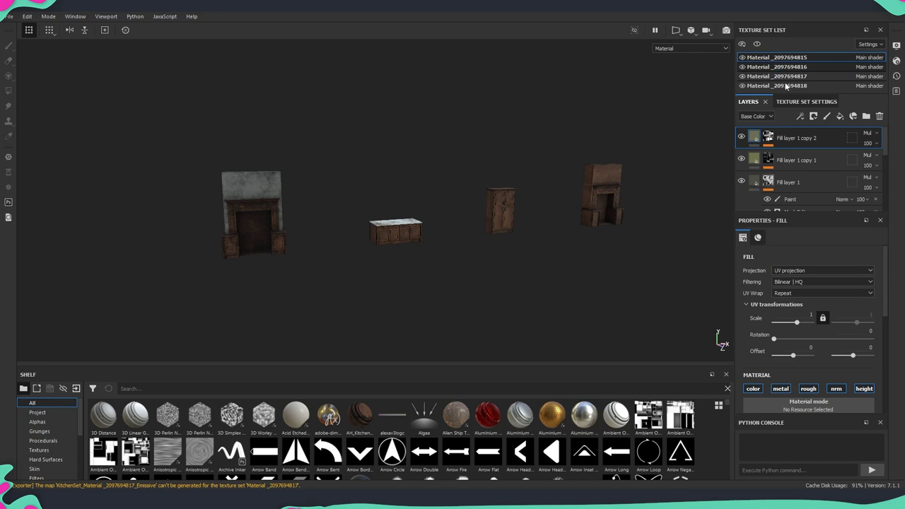
pyautogui.click(799, 67)
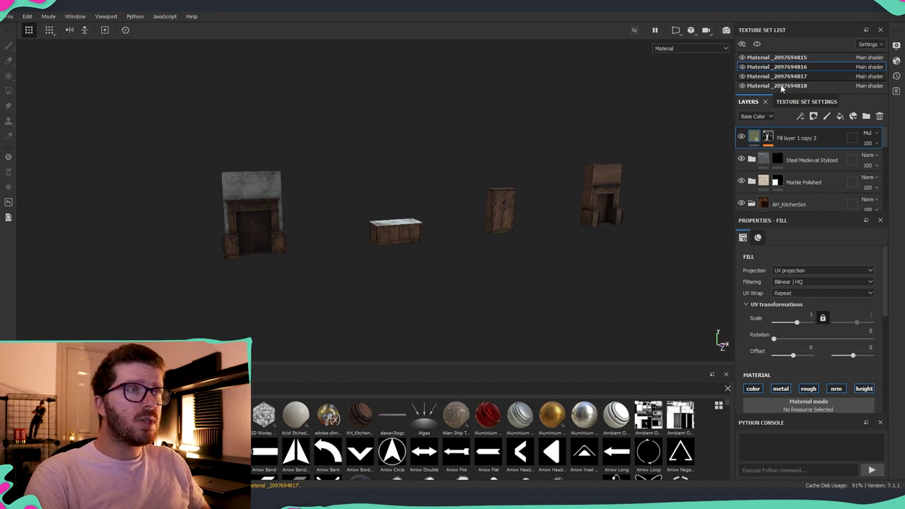
pyautogui.moveTo(819, 141); pyautogui.dragTo(806, 171)
pyautogui.hotkey('ctrl', 'z')
pyautogui.hotkey('ctrl', 'z')
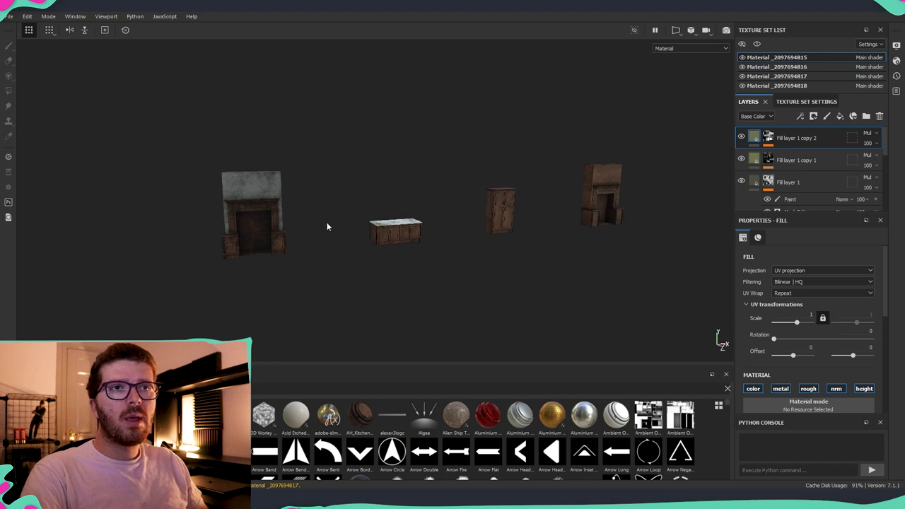
pyautogui.scroll(5, 340, 224)
pyautogui.moveTo(265, 240); pyautogui.dragTo(354, 234, button='middle')
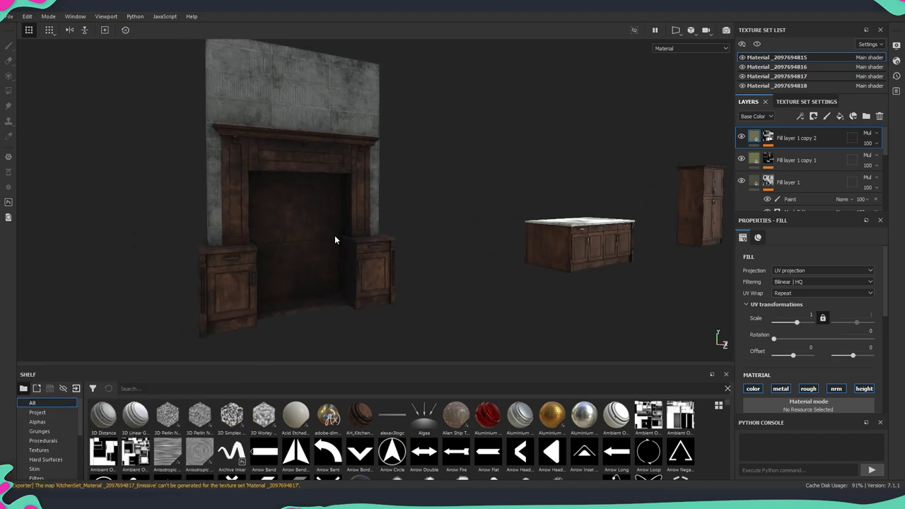
pyautogui.keyDown('alt'); pyautogui.moveTo(334, 235); pyautogui.dragTo(366, 153); pyautogui.keyUp('alt')
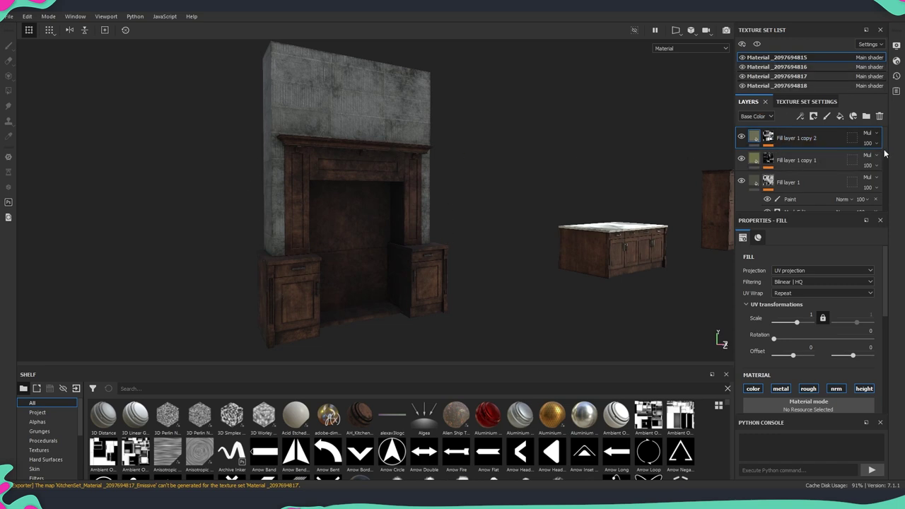
pyautogui.scroll(-6, 884, 156)
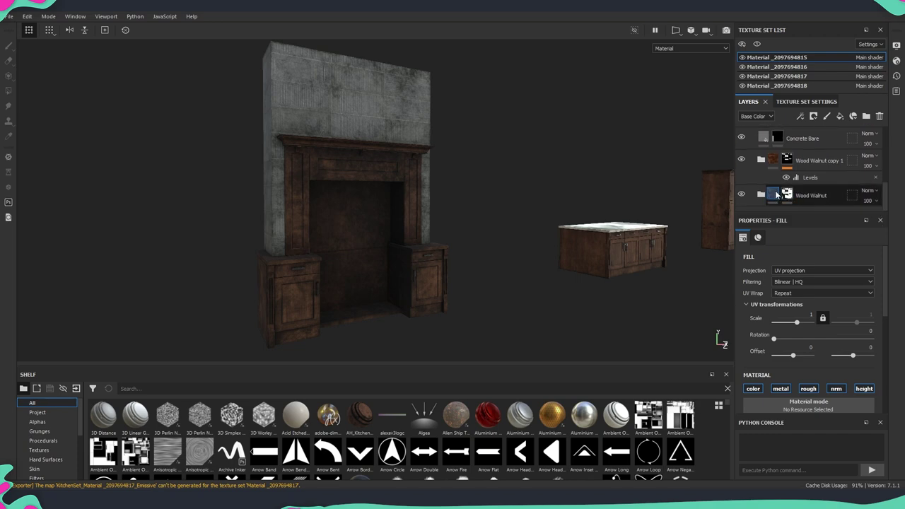
pyautogui.click(762, 195)
pyautogui.scroll(-3, 811, 166)
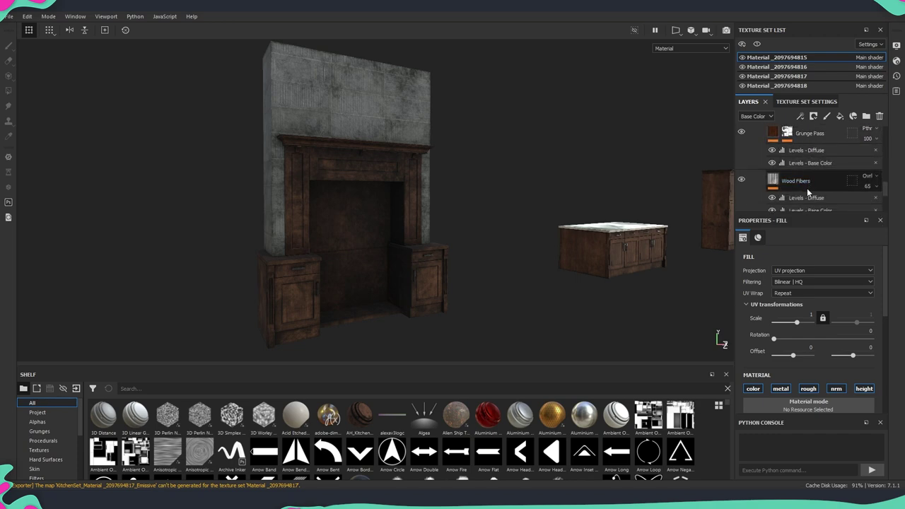
pyautogui.scroll(3, 811, 163)
pyautogui.click(761, 168)
pyautogui.scroll(3, 811, 167)
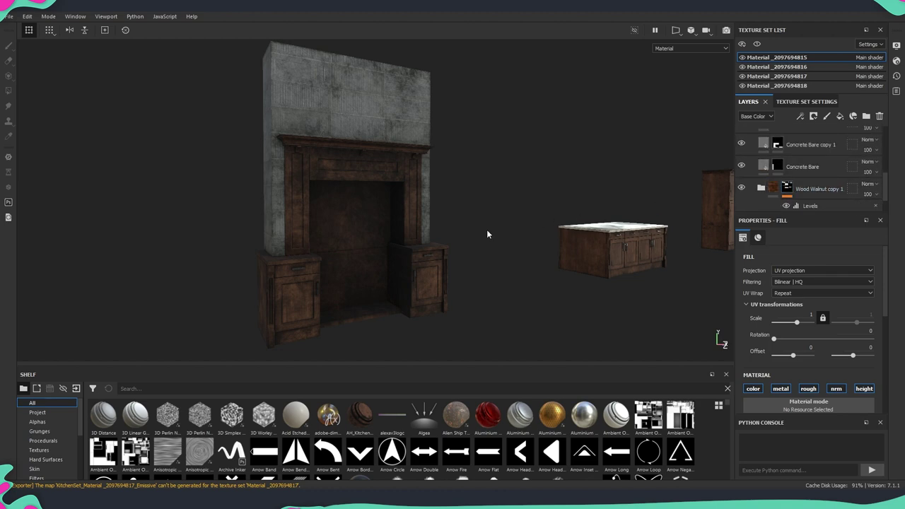
pyautogui.keyDown('alt'); pyautogui.moveTo(486, 233); pyautogui.dragTo(321, 275); pyautogui.keyUp('alt')
pyautogui.keyDown('alt'); pyautogui.moveTo(444, 164); pyautogui.dragTo(373, 195); pyautogui.keyUp('alt')
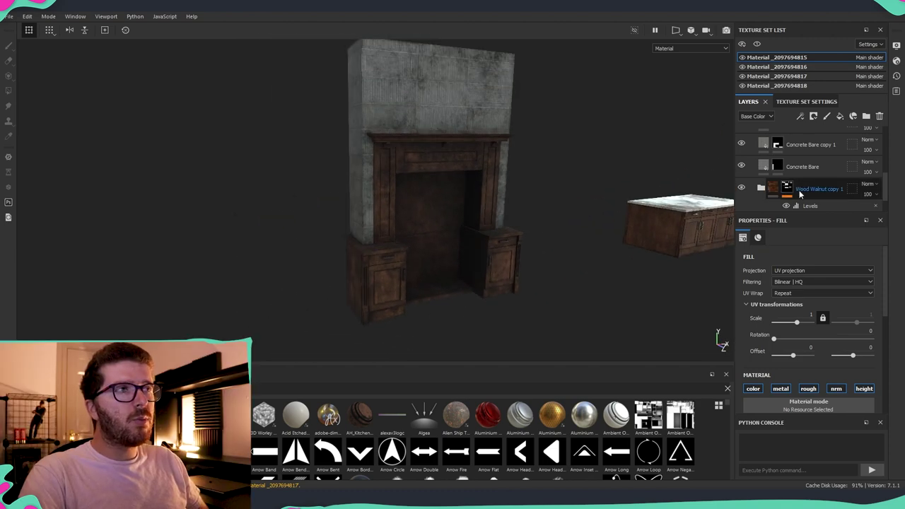
pyautogui.keyDown('alt'); pyautogui.moveTo(465, 160); pyautogui.dragTo(355, 79); pyautogui.keyUp('alt')
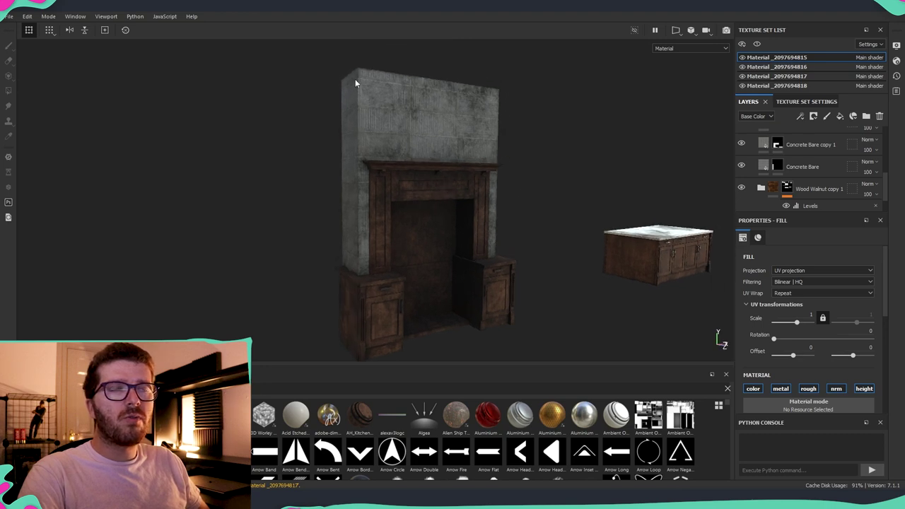
pyautogui.keyDown('alt'); pyautogui.moveTo(515, 162); pyautogui.dragTo(252, 205); pyautogui.keyUp('alt')
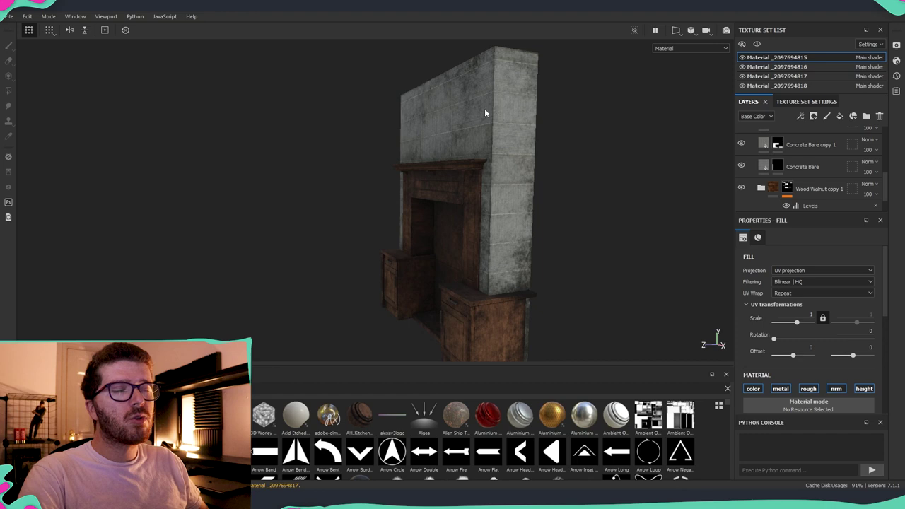
pyautogui.keyDown('alt'); pyautogui.moveTo(485, 111); pyautogui.dragTo(711, 141); pyautogui.keyUp('alt')
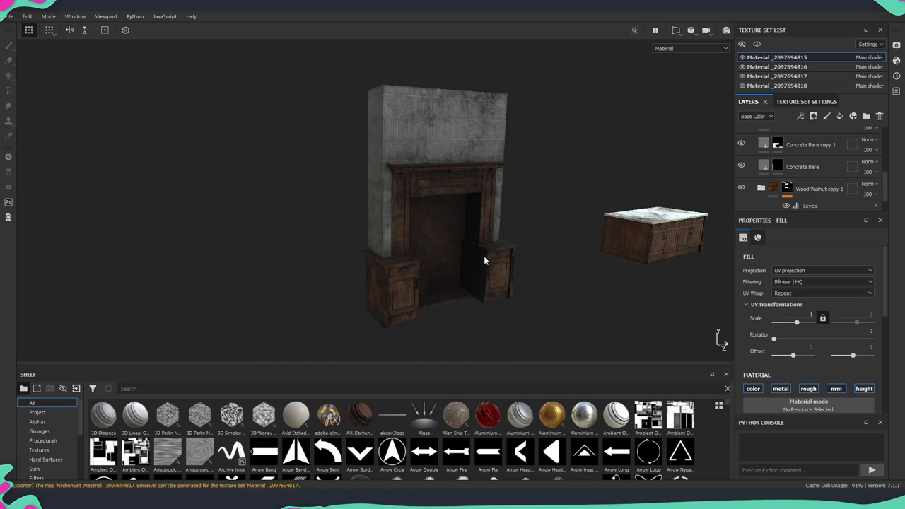
pyautogui.keyDown('alt'); pyautogui.moveTo(483, 261); pyautogui.dragTo(488, 230); pyautogui.keyUp('alt')
pyautogui.scroll(3, 763, 186)
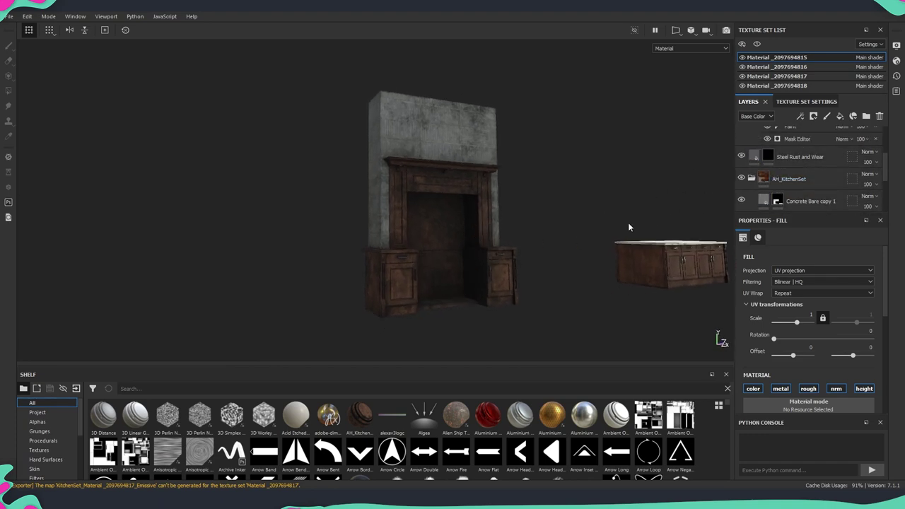
pyautogui.scroll(5, 442, 294)
pyautogui.keyDown('alt'); pyautogui.moveTo(442, 295); pyautogui.dragTo(540, 273); pyautogui.keyUp('alt')
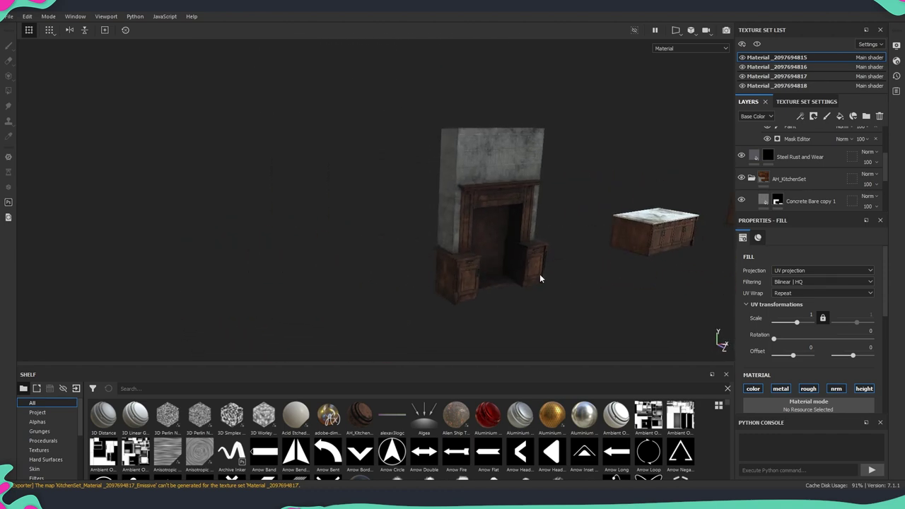
pyautogui.scroll(3, 539, 274)
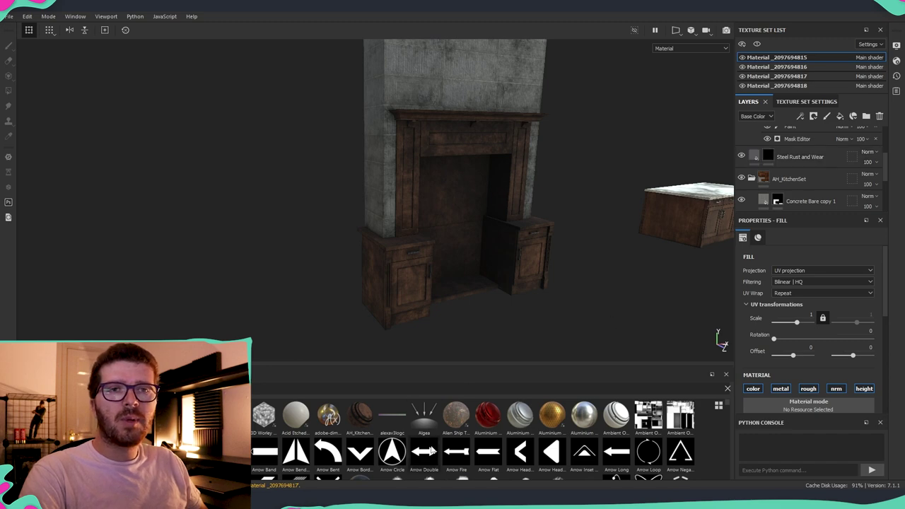
pyautogui.moveTo(438, 450)
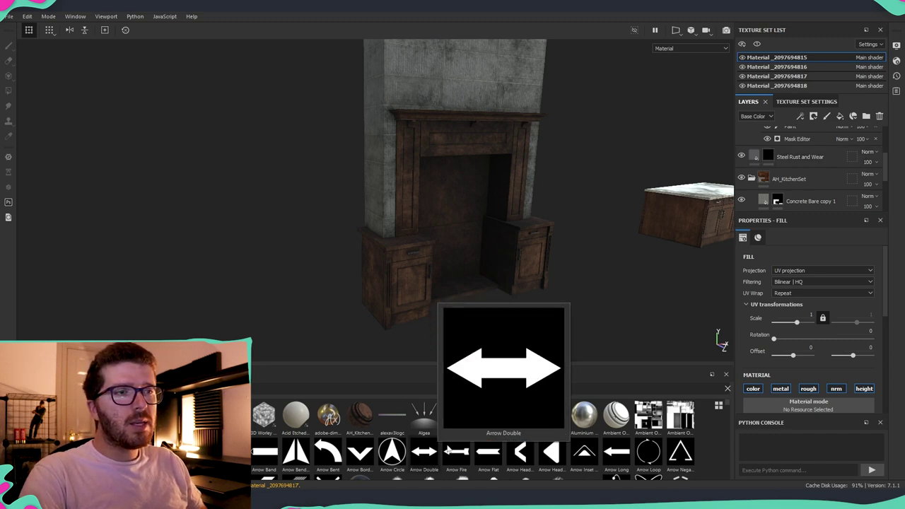
pyautogui.keyDown('alt'); pyautogui.moveTo(513, 235); pyautogui.dragTo(450, 248); pyautogui.keyUp('alt')
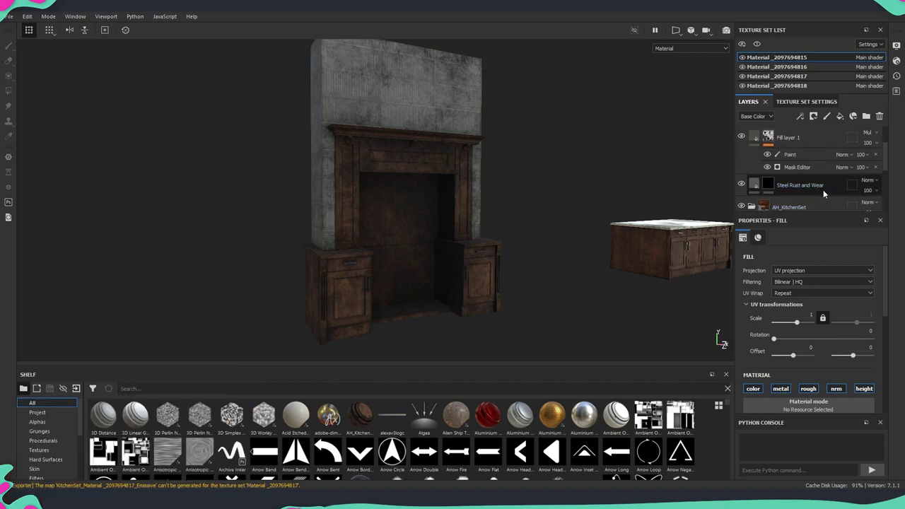
# Select Fill layer 1 and Fill layer 1 copy 2 while orbiting around the fireplace
pyautogui.scroll(3, 823, 193)
pyautogui.click(801, 183)
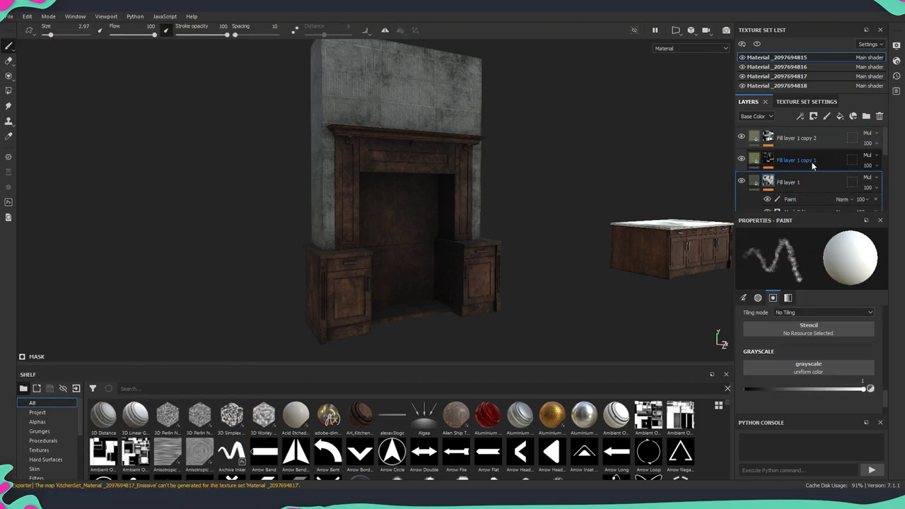
pyautogui.click(805, 140)
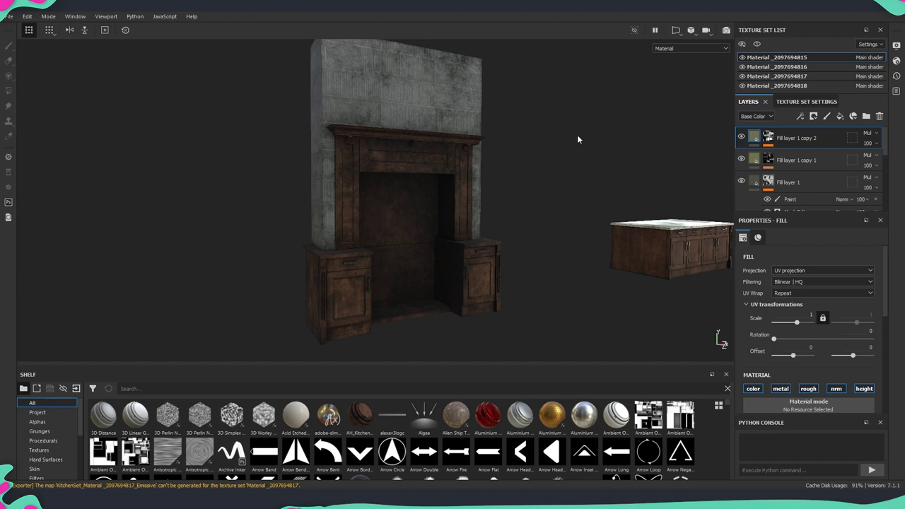
pyautogui.keyDown('alt'); pyautogui.moveTo(670, 186); pyautogui.dragTo(735, 184); pyautogui.keyUp('alt')
pyautogui.click(754, 183)
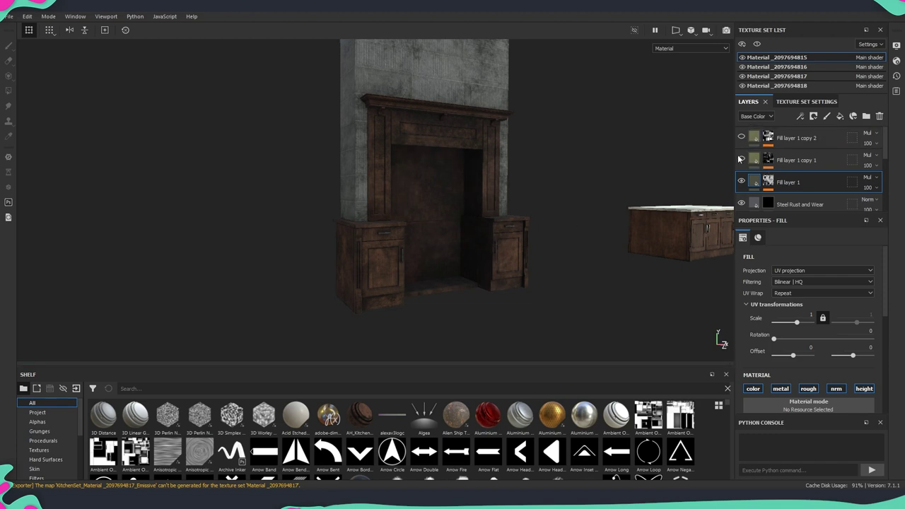
pyautogui.keyDown('alt'); pyautogui.moveTo(568, 198); pyautogui.dragTo(568, 191); pyautogui.keyUp('alt')
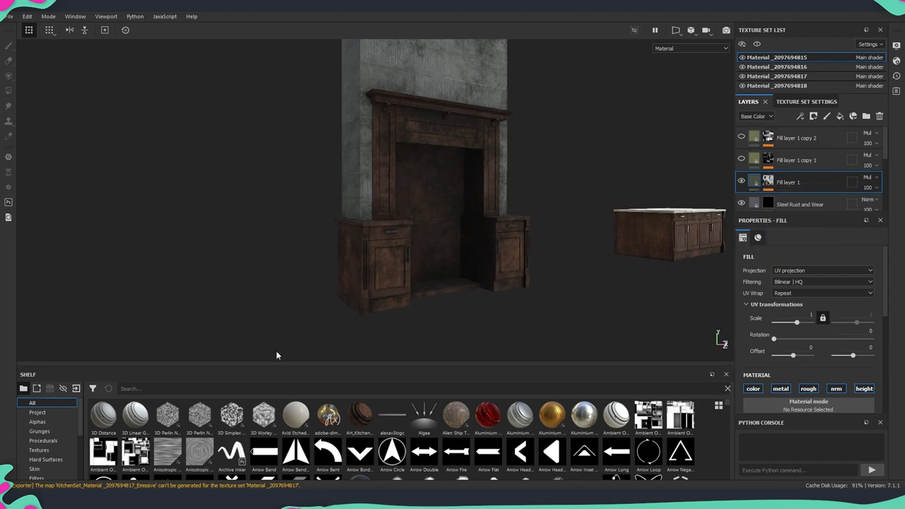
# Show the Smart masks collection in the shelf and select Fill layer 1's mask
pyautogui.scroll(-3, 53, 441)
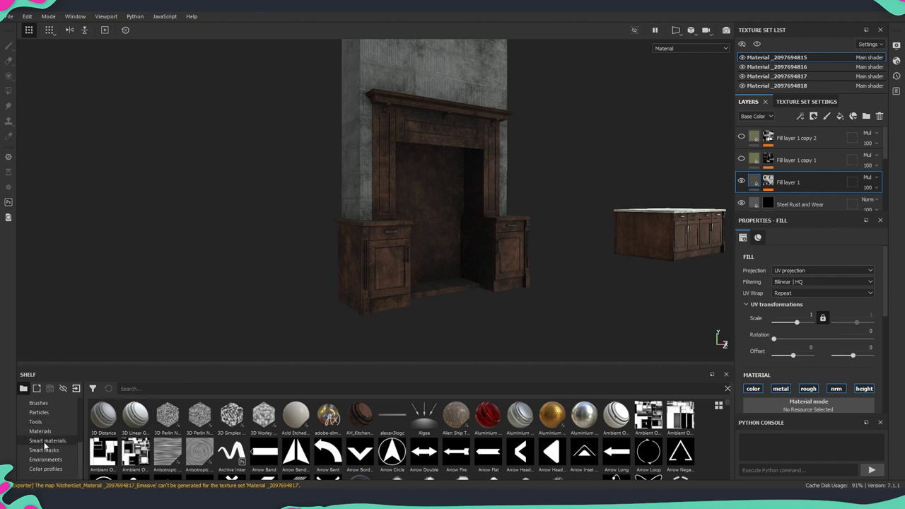
pyautogui.click(44, 441)
pyautogui.click(39, 450)
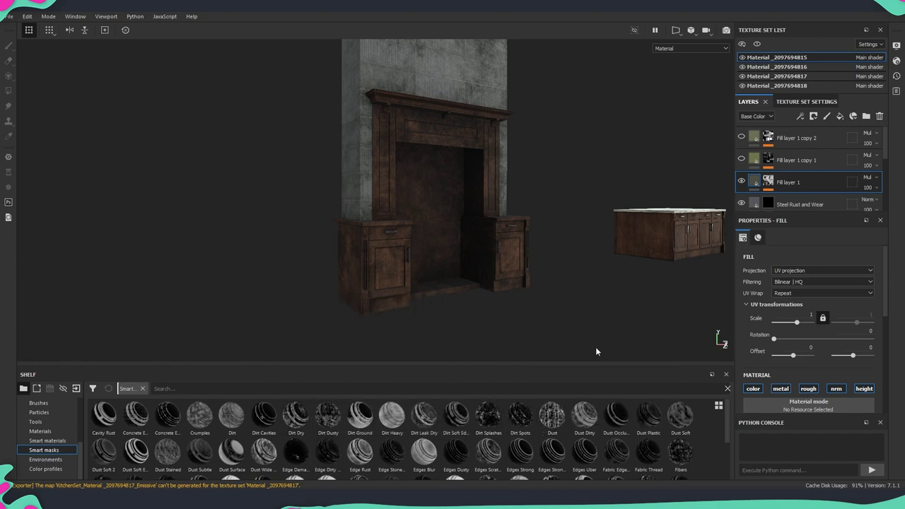
pyautogui.click(768, 182)
# Paint Fill layer 1's mask across the fireplace base, then drop the paint value from 1 to 0
pyautogui.scroll(-2, 793, 179)
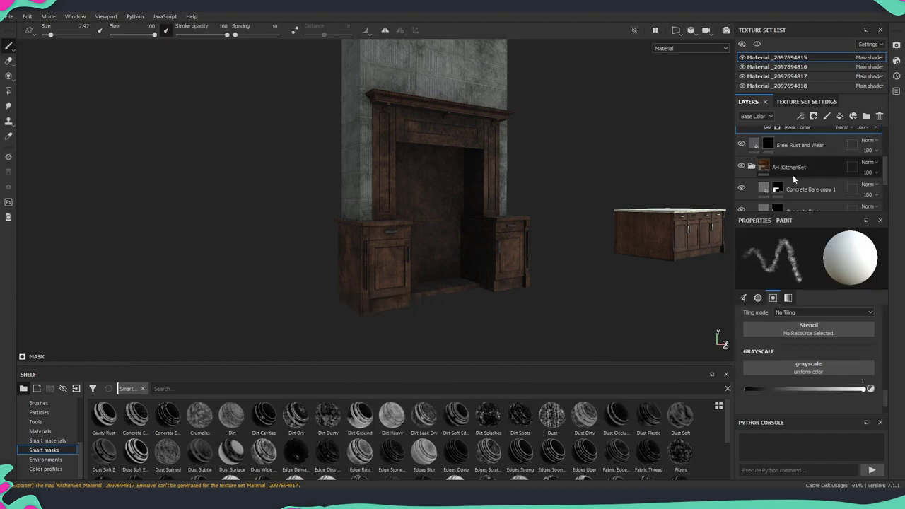
pyautogui.scroll(2, 792, 175)
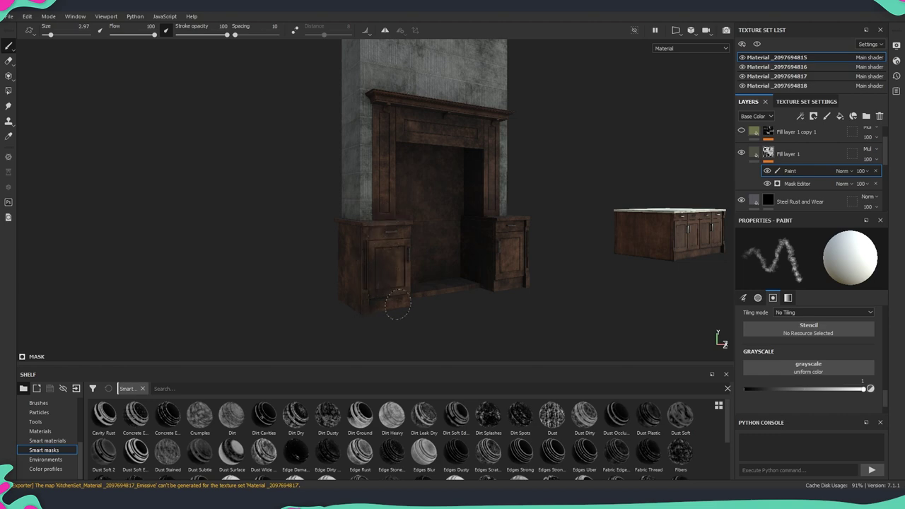
pyautogui.moveTo(388, 307); pyautogui.dragTo(521, 263)
pyautogui.moveTo(837, 391); pyautogui.dragTo(737, 390)
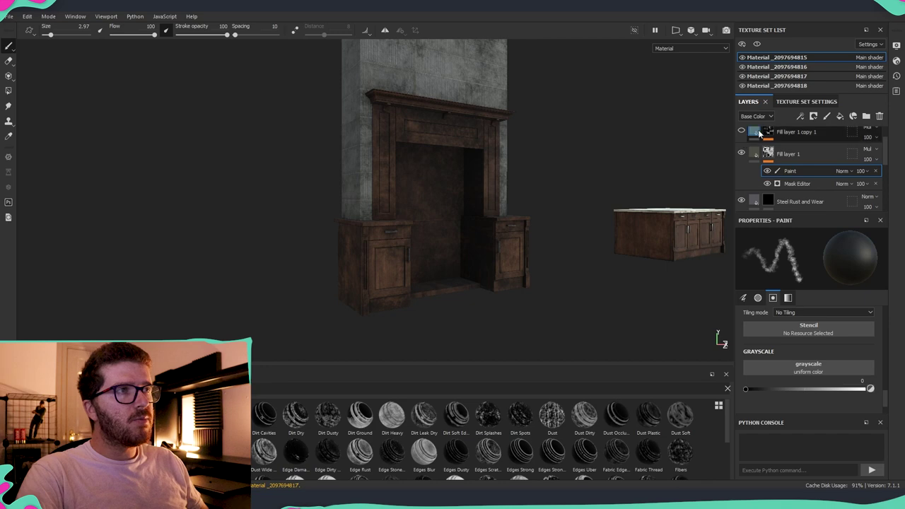
# Select the mask's Paint effect, press Ctrl+D, and keep the Paint name unchanged
pyautogui.click(777, 172)
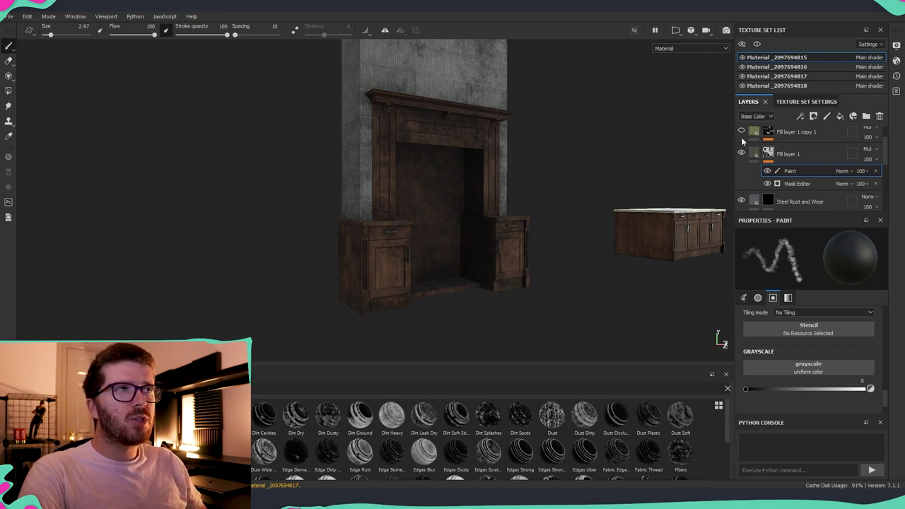
pyautogui.hotkey('ctrl', 'd')
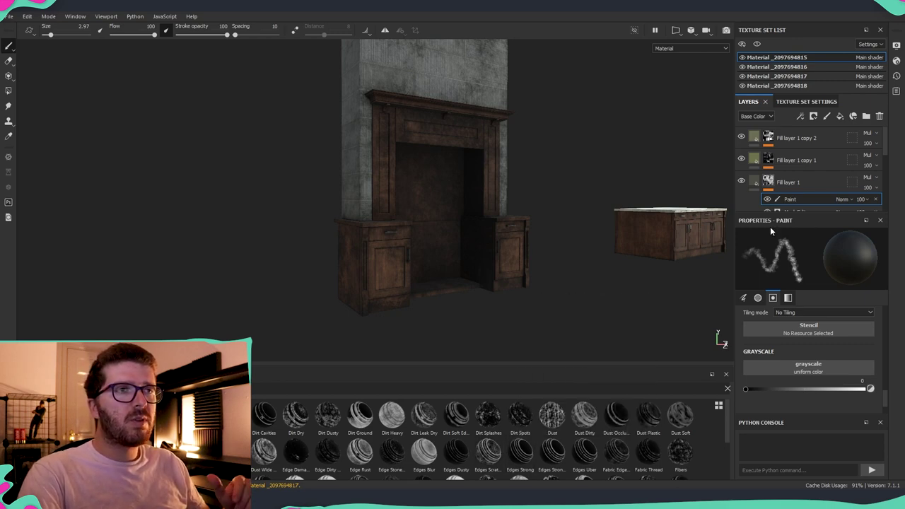
pyautogui.doubleClick(790, 199)
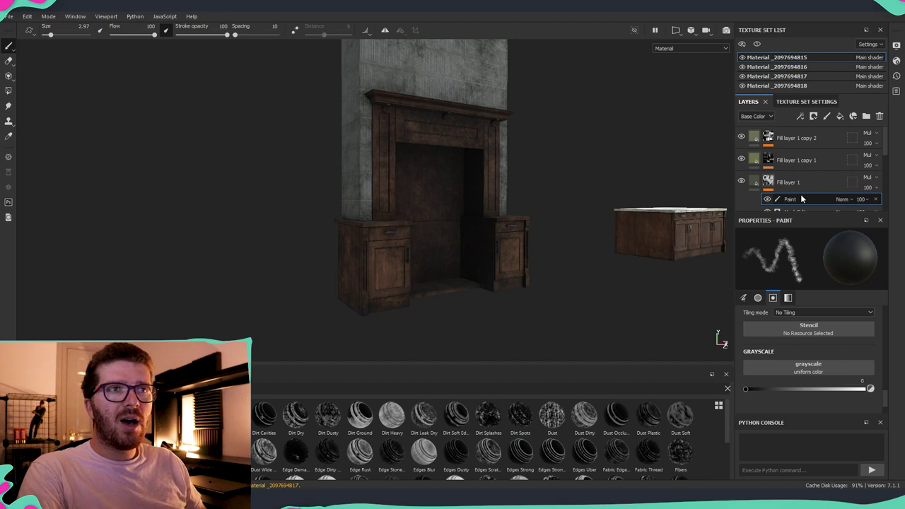
pyautogui.press('Return')
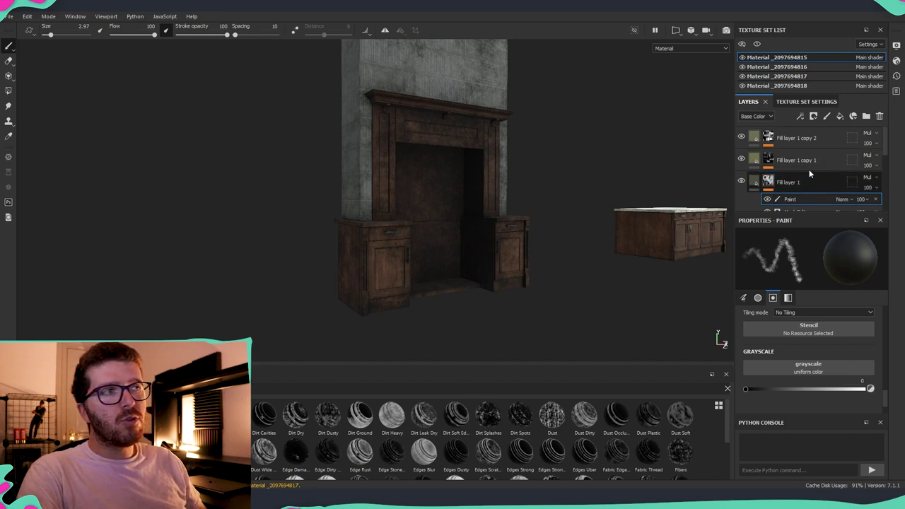
pyautogui.doubleClick(802, 162)
# Inspect the fill settings and base colour of Fill layer 1, copy 1 and copy 2
pyautogui.click(756, 184)
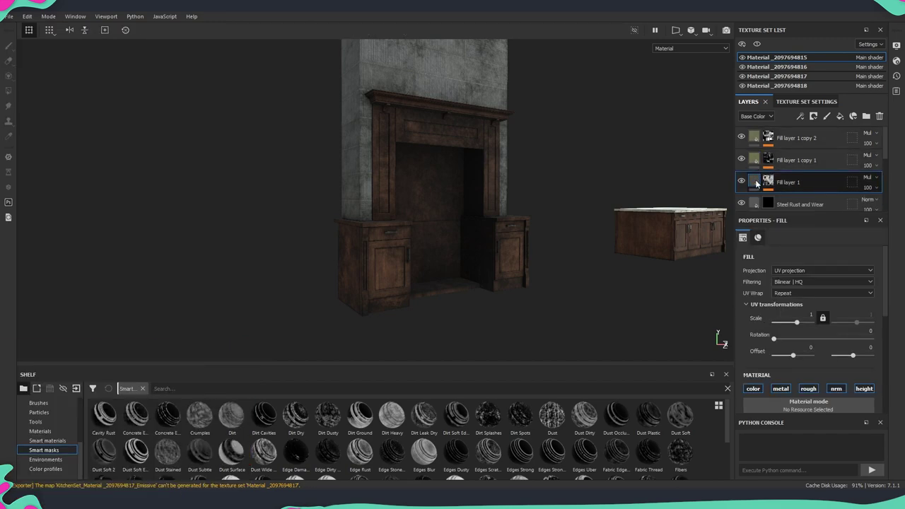
pyautogui.scroll(-3, 830, 366)
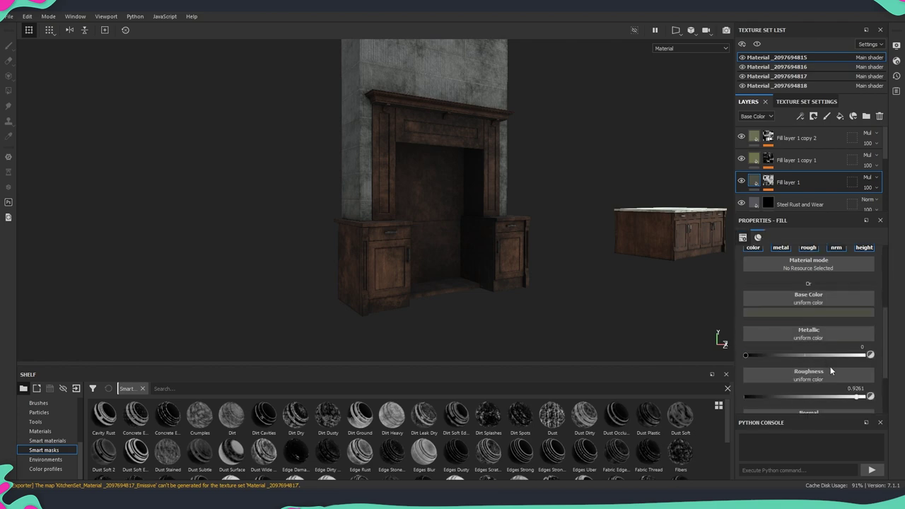
pyautogui.click(814, 313)
pyautogui.click(754, 160)
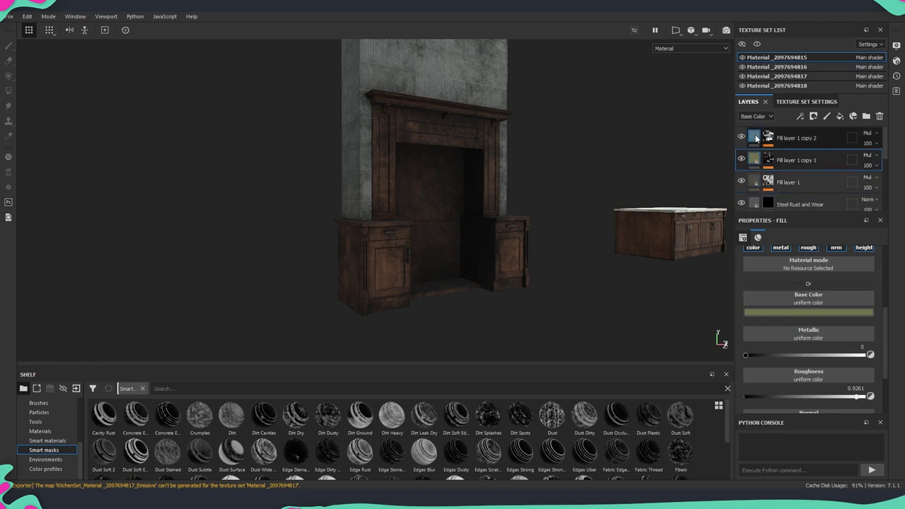
pyautogui.click(755, 136)
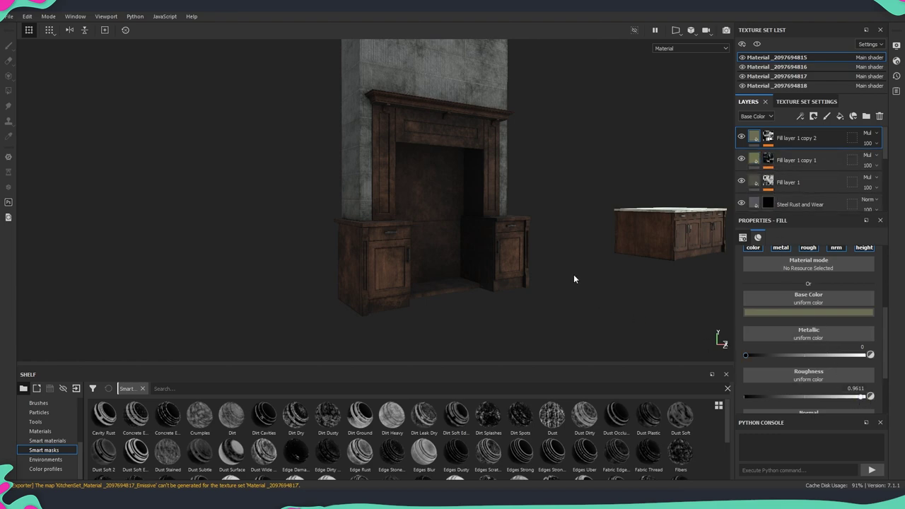
# Orbit around the fireplace and select Fill layer 1 copy 1's mask for painting
pyautogui.keyDown('alt'); pyautogui.moveTo(572, 265); pyautogui.dragTo(505, 243); pyautogui.keyUp('alt')
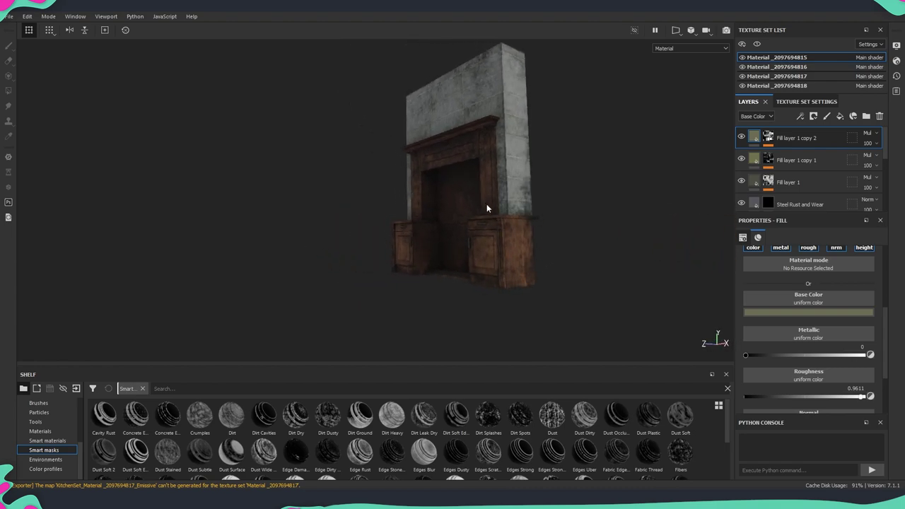
pyautogui.keyDown('alt'); pyautogui.moveTo(487, 207); pyautogui.dragTo(675, 260); pyautogui.keyUp('alt')
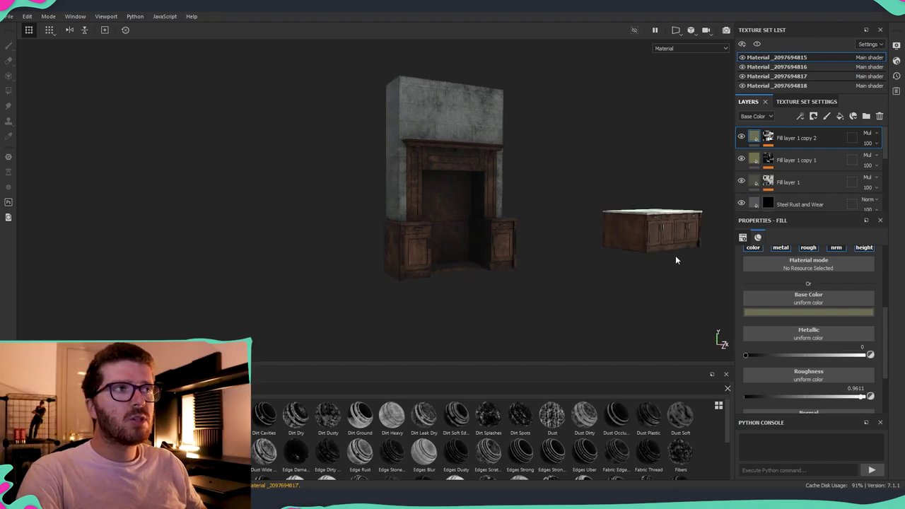
pyautogui.click(768, 160)
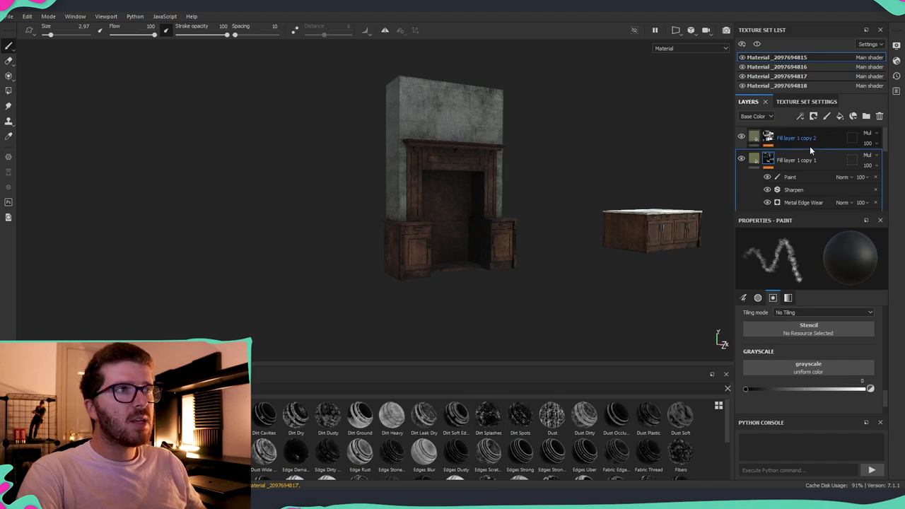
# Keep the Paint effect's name and orbit back to include the island counter
pyautogui.doubleClick(791, 177)
pyautogui.press('Return')
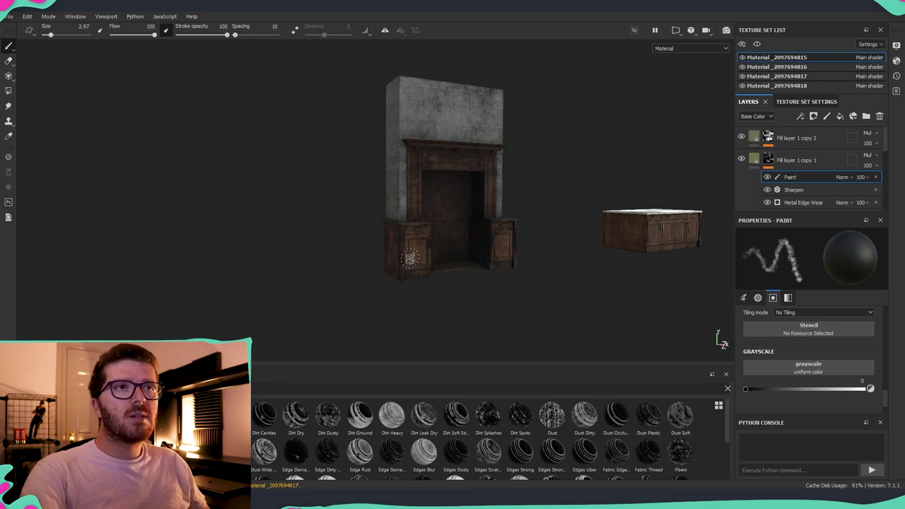
pyautogui.moveTo(526, 129)
pyautogui.keyDown('alt'); pyautogui.mouseDown()
pyautogui.moveTo(453, 198)
pyautogui.moveTo(368, 237)
pyautogui.mouseUp(); pyautogui.keyUp('alt')
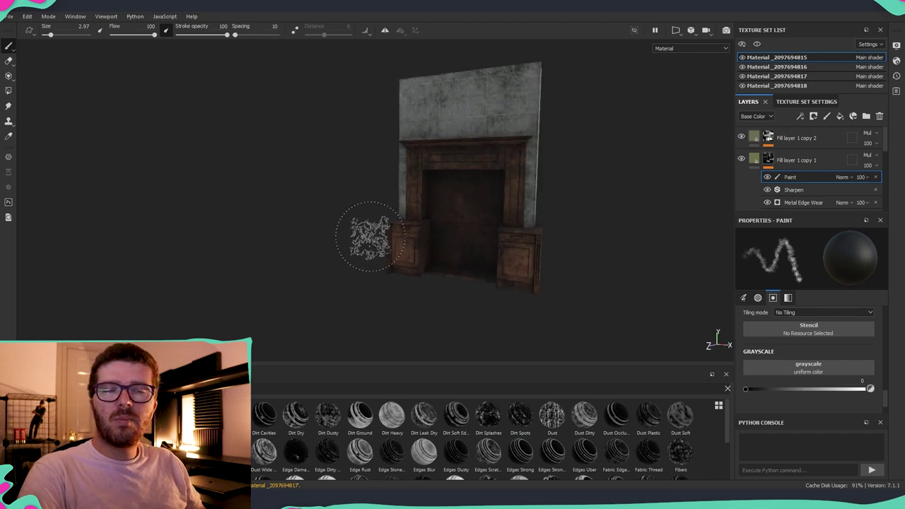
pyautogui.keyDown('alt'); pyautogui.moveTo(561, 177); pyautogui.dragTo(453, 201); pyautogui.keyUp('alt')
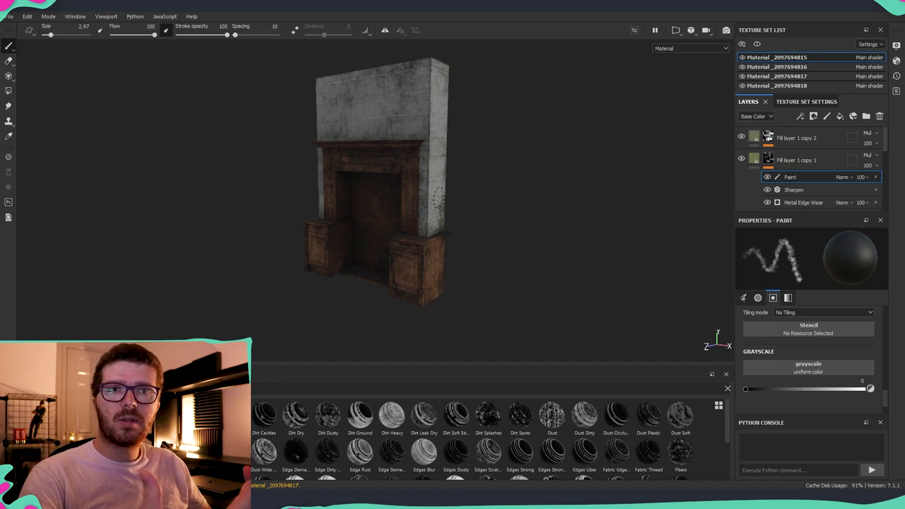
pyautogui.scroll(-5, 448, 202)
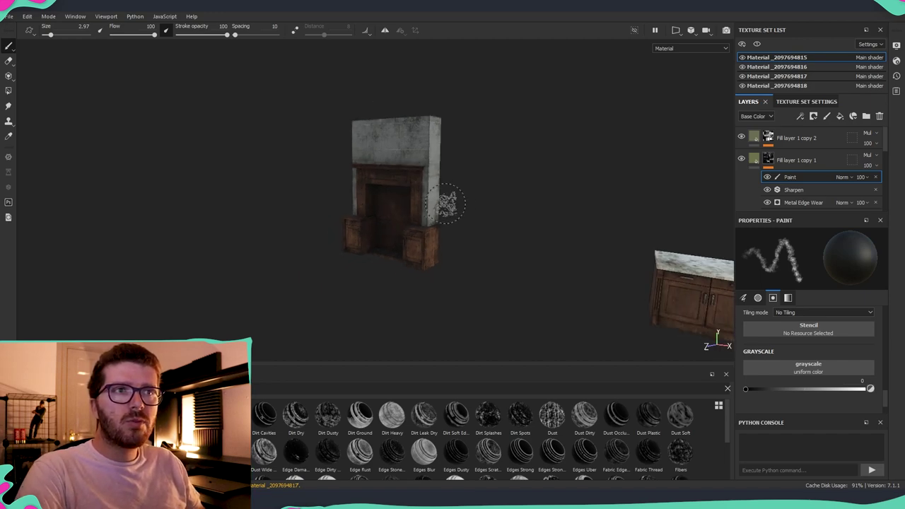
pyautogui.moveTo(448, 202)
pyautogui.keyDown('alt'); pyautogui.mouseDown()
pyautogui.moveTo(314, 205)
pyautogui.moveTo(448, 209)
pyautogui.mouseUp(); pyautogui.keyUp('alt')
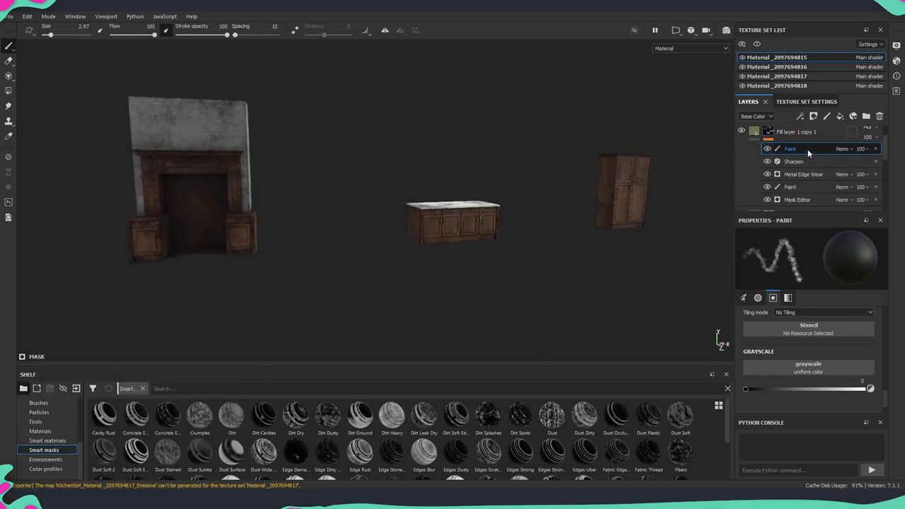
# Select Fill layer 1 copy 2, collapse copy 1's effects, and select Fill layer 1
pyautogui.click(810, 147)
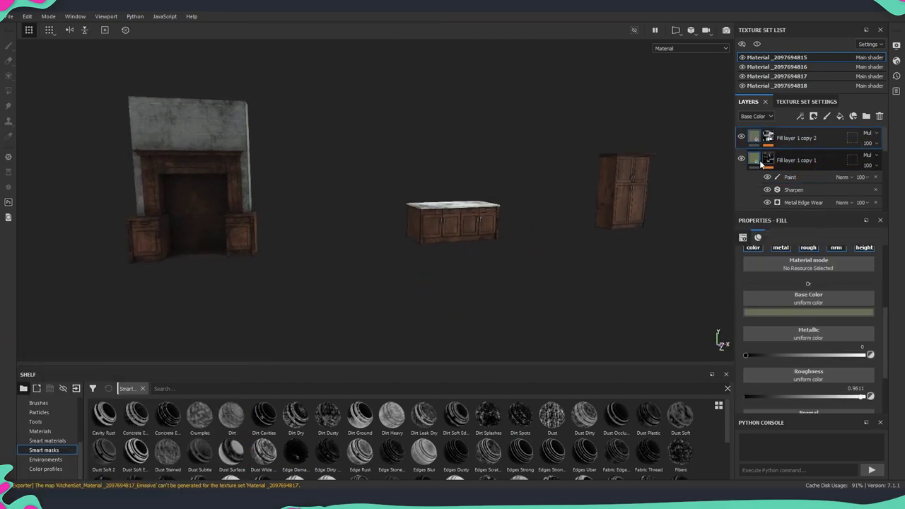
pyautogui.click(760, 161)
pyautogui.click(806, 183)
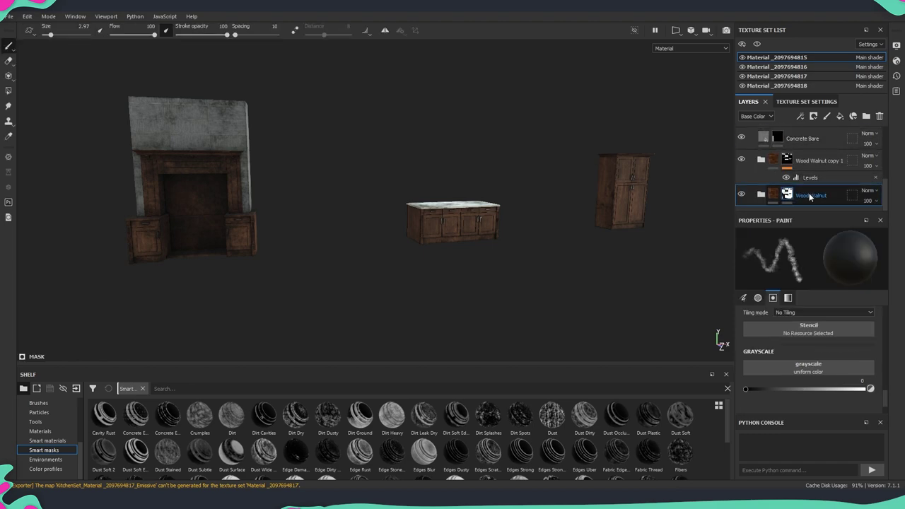
# Add a new folder, move every layer into Folder 1, and show the Smart materials shelf
pyautogui.keyDown('shift'); pyautogui.click(803, 140); pyautogui.keyUp('shift')
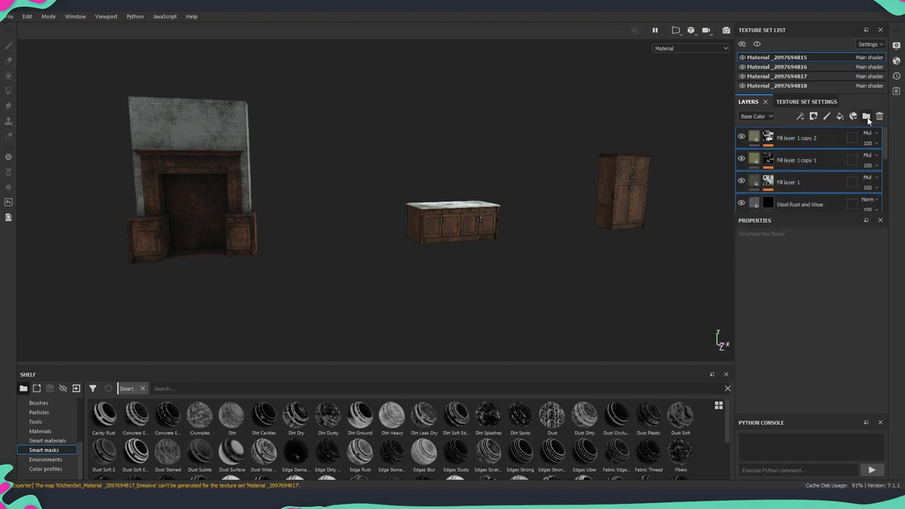
pyautogui.click(867, 117)
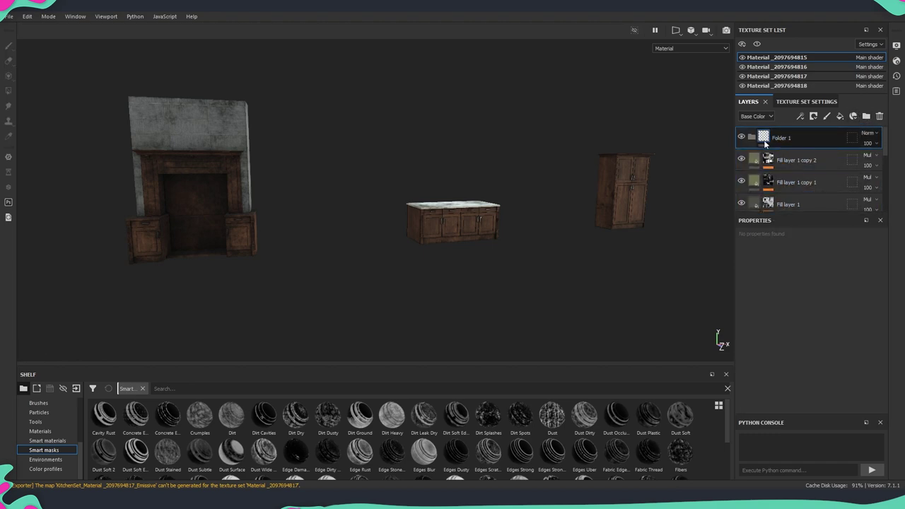
pyautogui.click(815, 176)
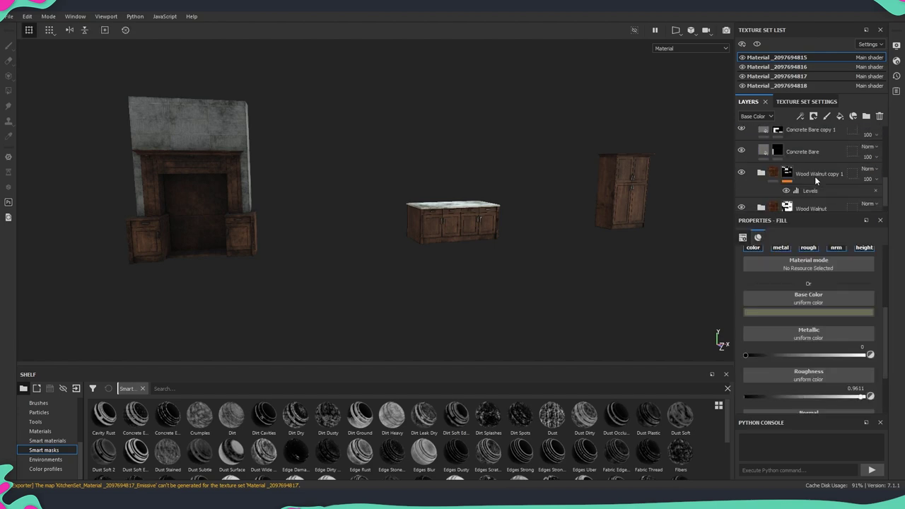
pyautogui.click(800, 196)
pyautogui.keyDown('shift'); pyautogui.click(802, 163); pyautogui.keyUp('shift')
pyautogui.moveTo(803, 164); pyautogui.dragTo(755, 142)
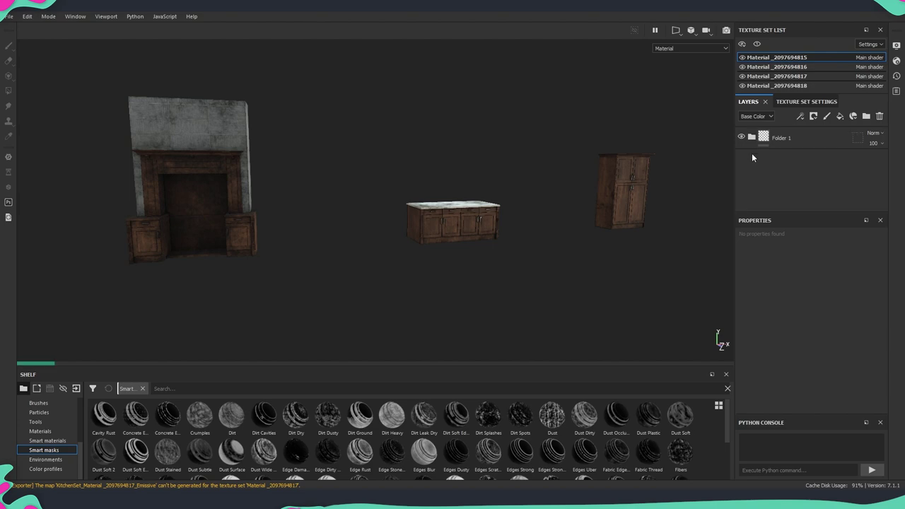
pyautogui.doubleClick(784, 138)
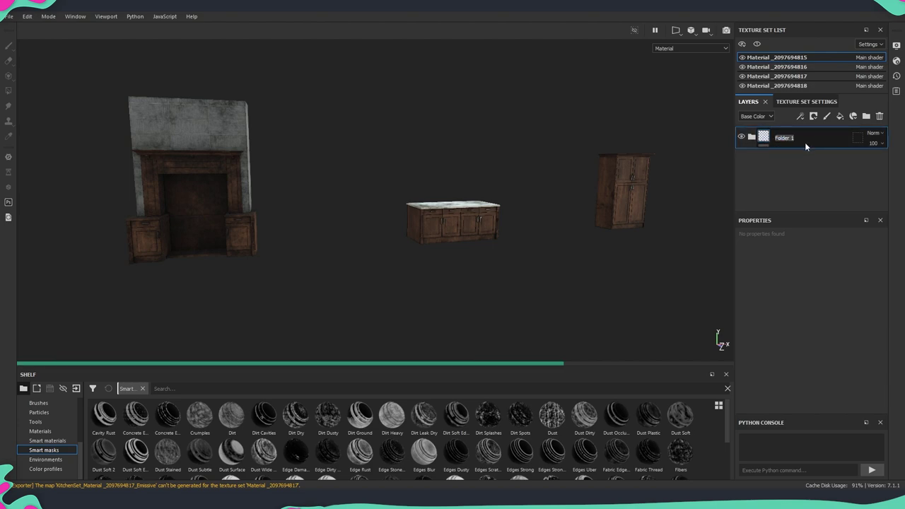
pyautogui.click(56, 440)
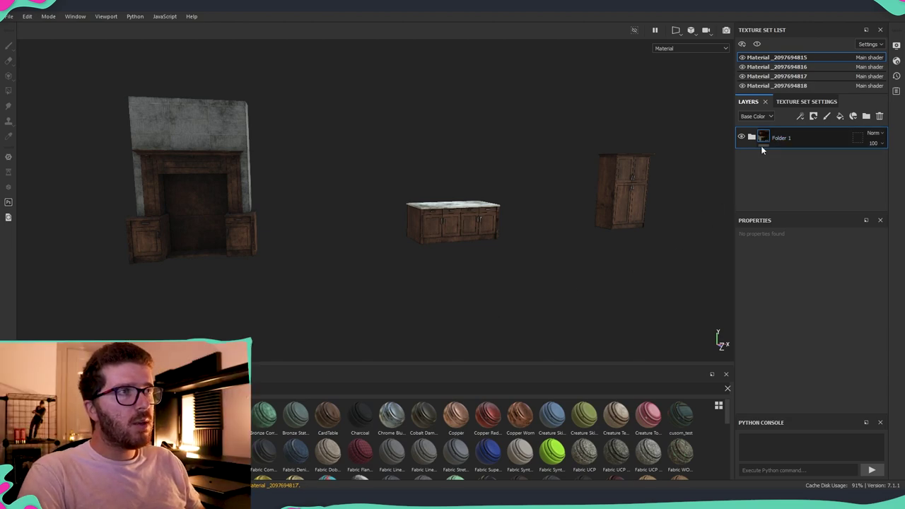
# Create a smart material from Folder 1, then pan across the kitchen pieces
pyautogui.rightClick(796, 138)
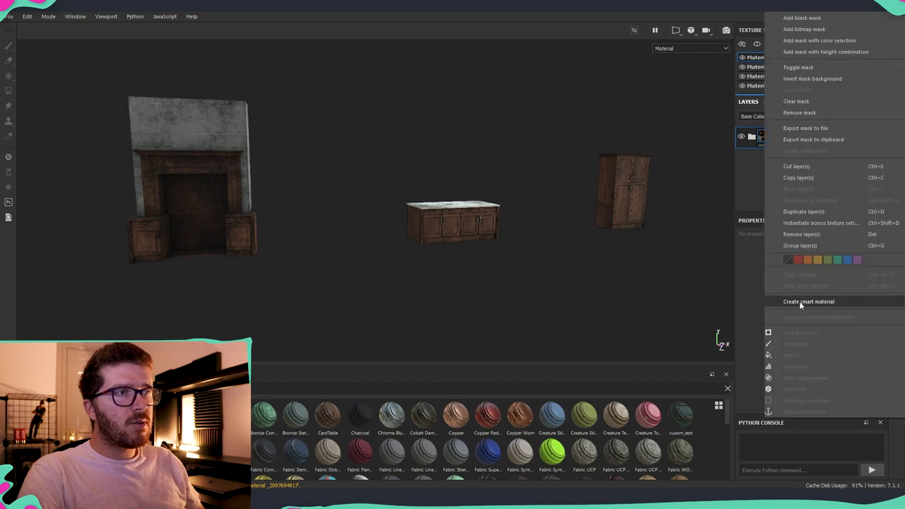
pyautogui.press('Escape')
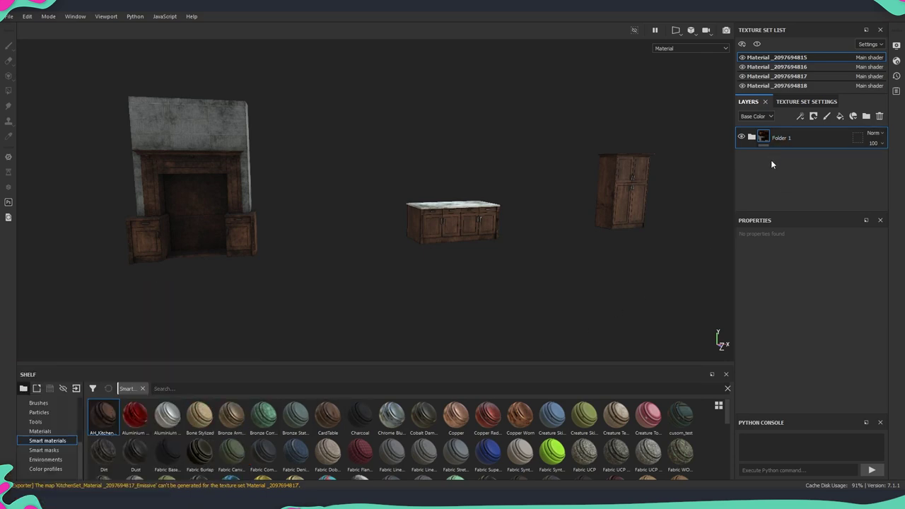
pyautogui.keyDown('alt'); pyautogui.moveTo(426, 180); pyautogui.dragTo(562, 198, button='middle'); pyautogui.keyUp('alt')
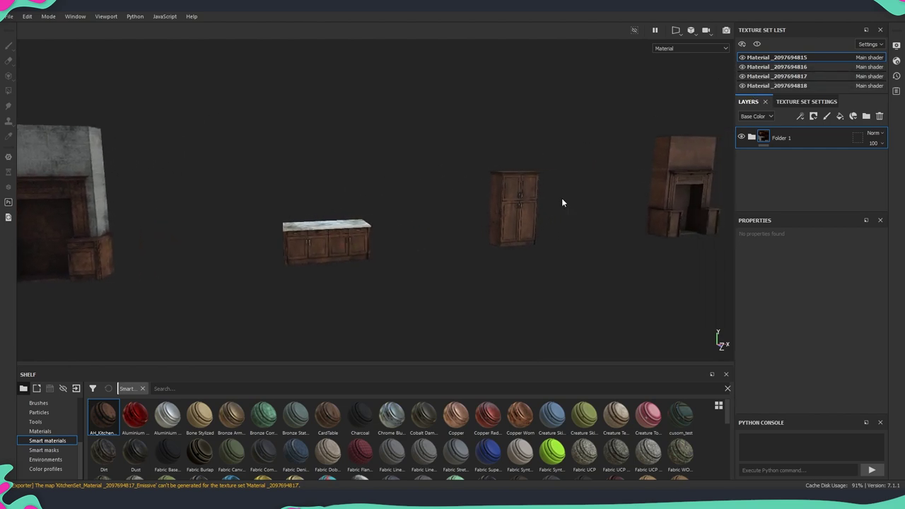
pyautogui.click(781, 66)
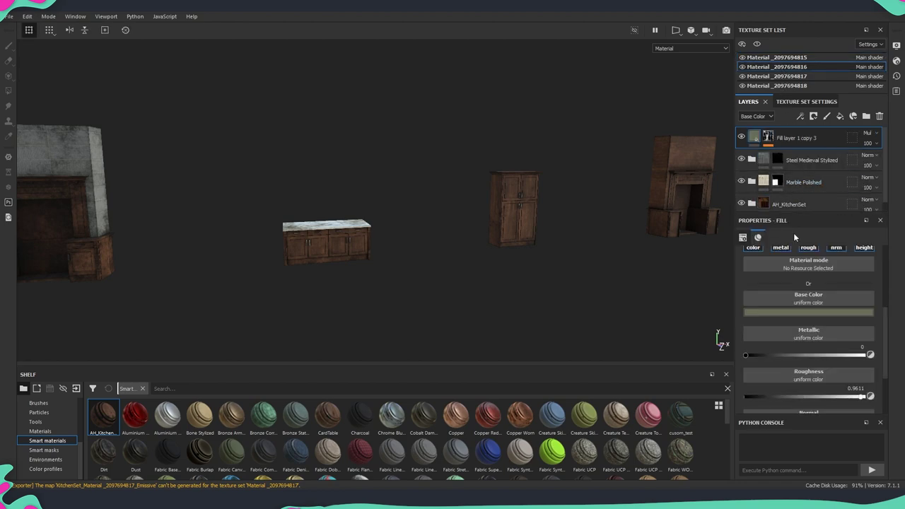
pyautogui.scroll(-1, 761, 201)
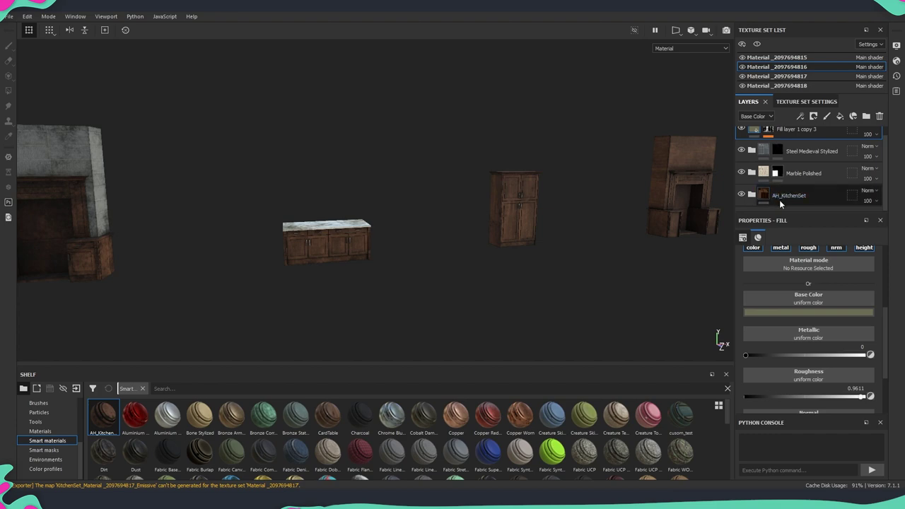
pyautogui.click(742, 195)
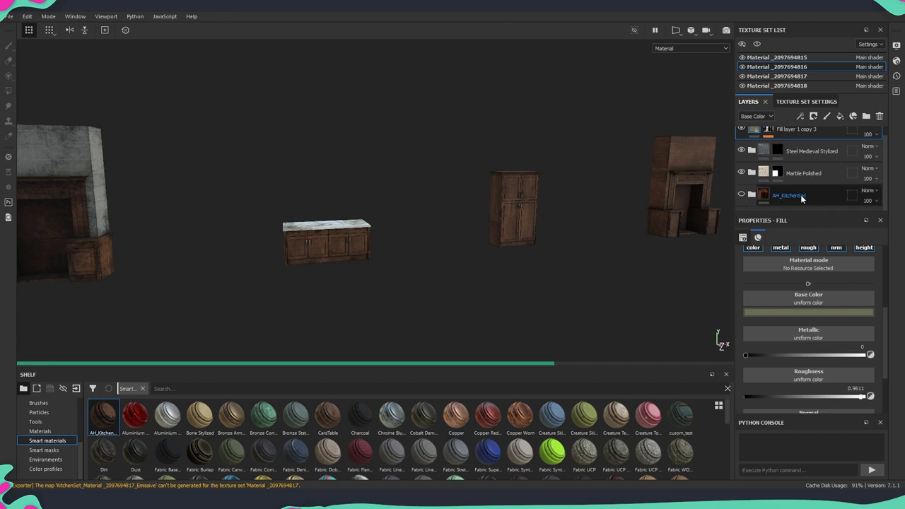
pyautogui.press('f')
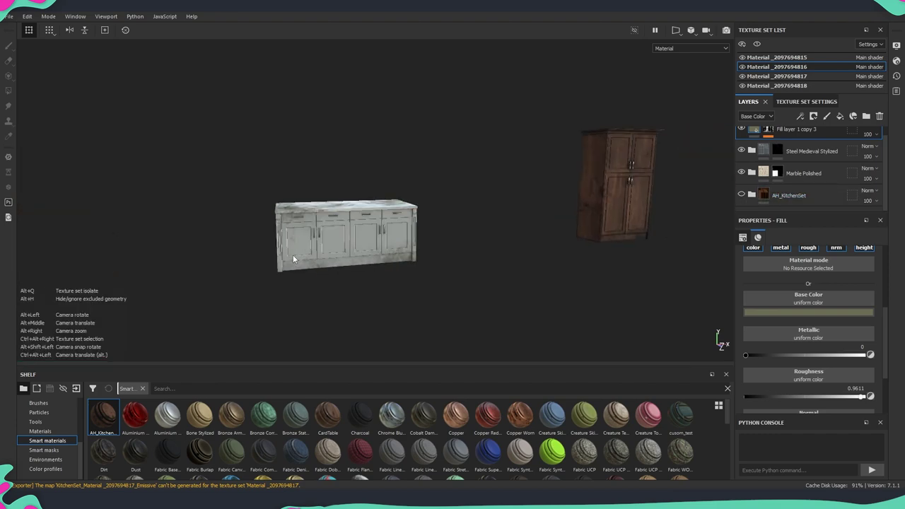
# Orbit and reframe around the island counter to inspect its wood and marble finish
pyautogui.keyDown('alt'); pyautogui.moveTo(293, 254); pyautogui.dragTo(339, 256); pyautogui.keyUp('alt')
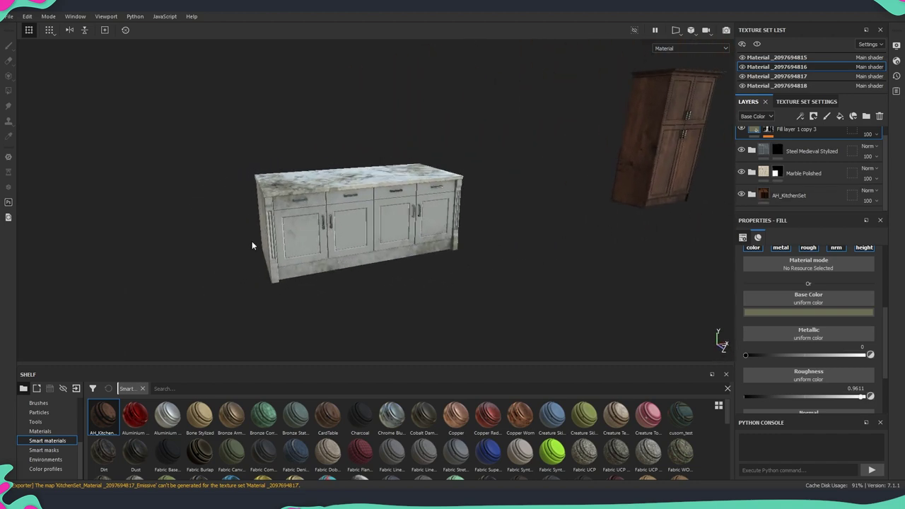
pyautogui.keyDown('alt'); pyautogui.moveTo(417, 237); pyautogui.dragTo(80, 196); pyautogui.keyUp('alt')
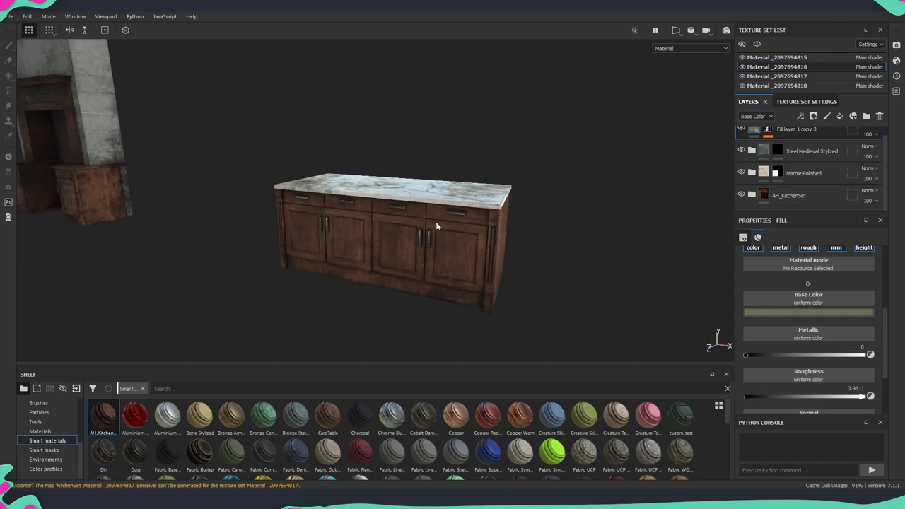
pyautogui.keyDown('alt'); pyautogui.moveTo(435, 224); pyautogui.dragTo(808, 185); pyautogui.keyUp('alt')
pyautogui.scroll(1, 808, 186)
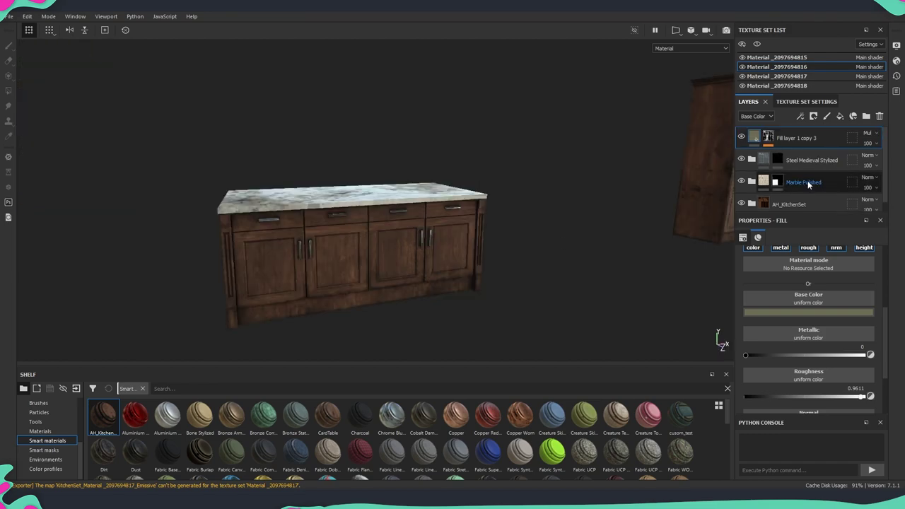
pyautogui.keyDown('alt'); pyautogui.moveTo(517, 182); pyautogui.dragTo(476, 232); pyautogui.keyUp('alt')
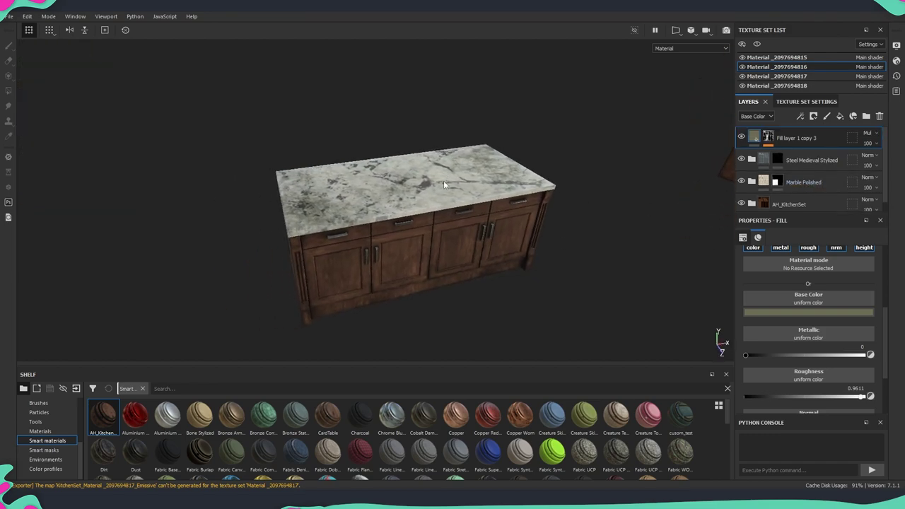
pyautogui.keyDown('alt'); pyautogui.moveTo(444, 186); pyautogui.dragTo(161, 219); pyautogui.keyUp('alt')
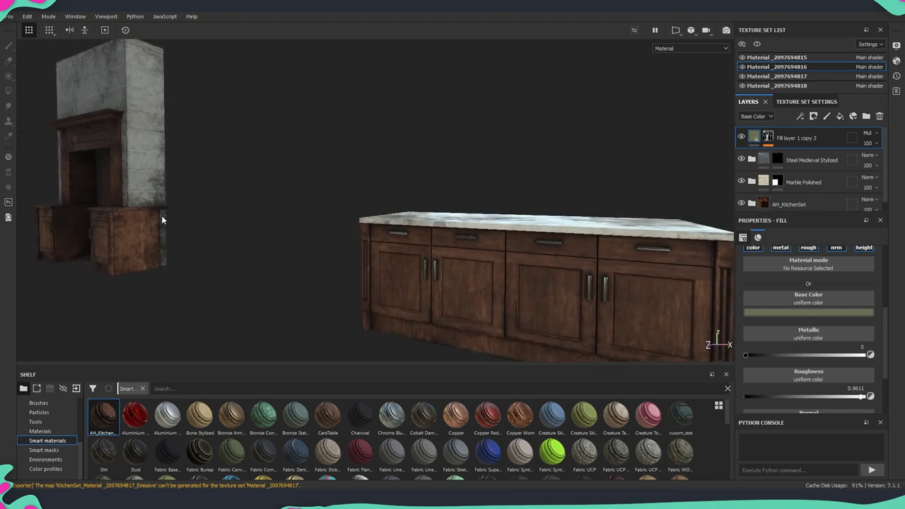
pyautogui.press('f')
pyautogui.keyDown('alt'); pyautogui.moveTo(366, 194); pyautogui.dragTo(563, 240); pyautogui.keyUp('alt')
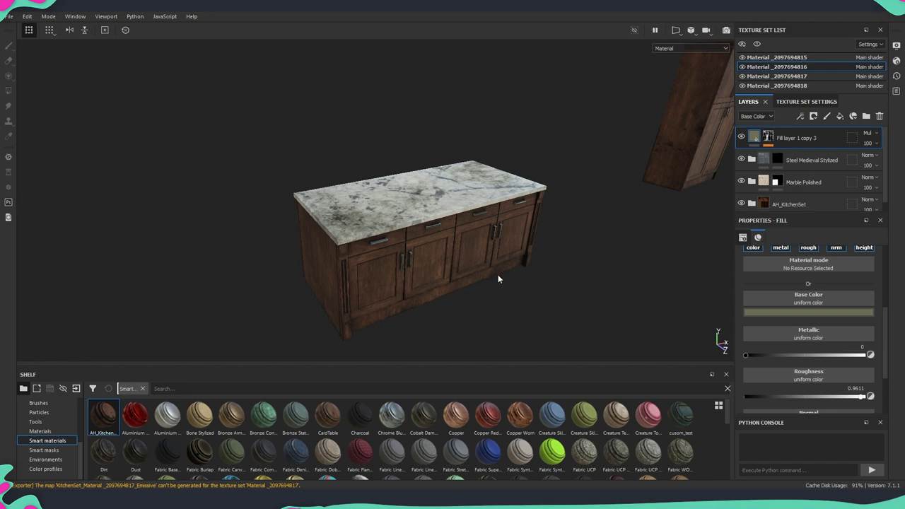
pyautogui.scroll(-10, 497, 278)
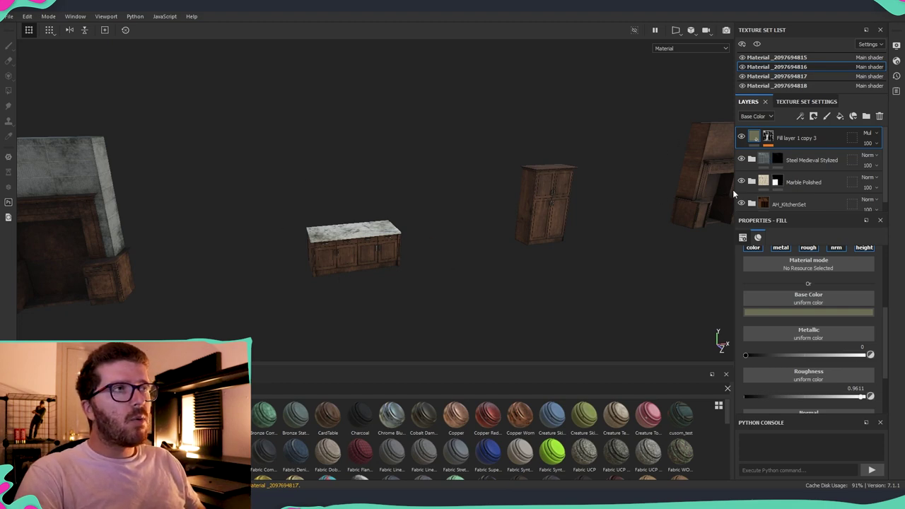
# Open Texture Set Settings, launch Bake Mesh Maps, and show the Output Size options
pyautogui.click(804, 102)
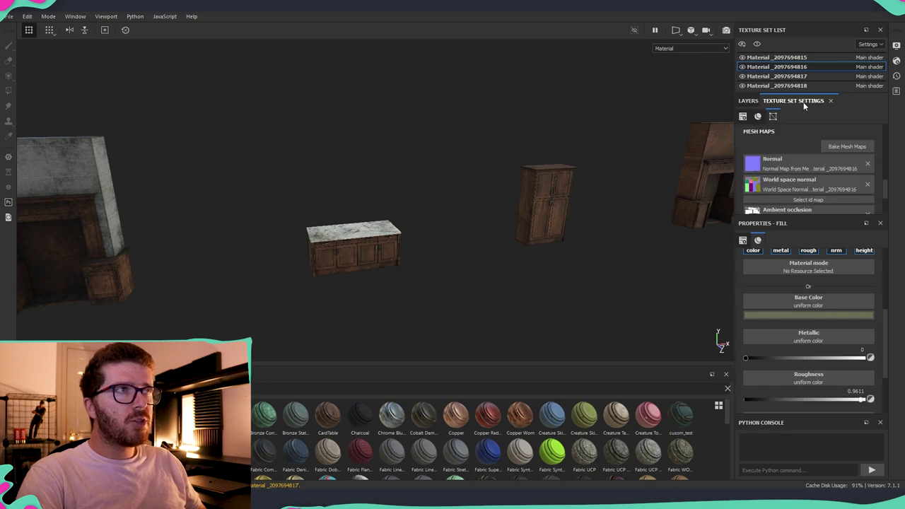
pyautogui.scroll(-2, 807, 138)
pyautogui.scroll(5, 805, 183)
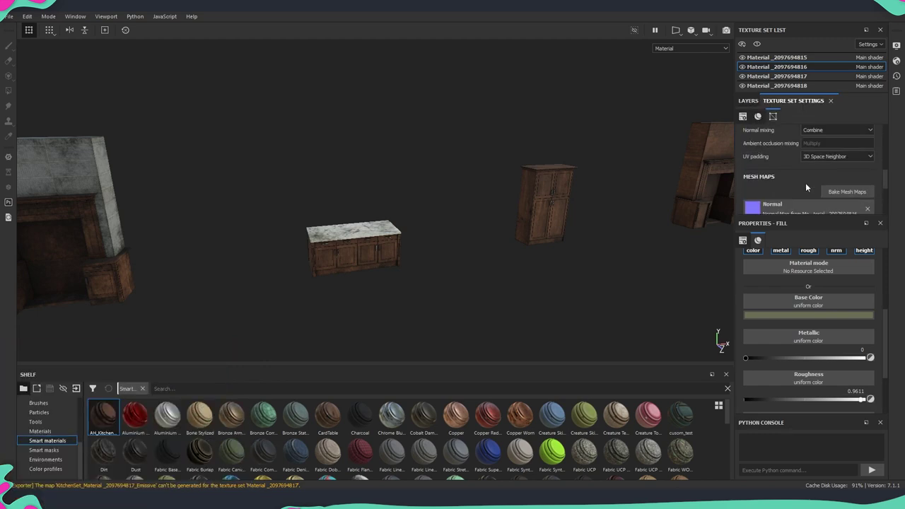
pyautogui.scroll(-2, 795, 188)
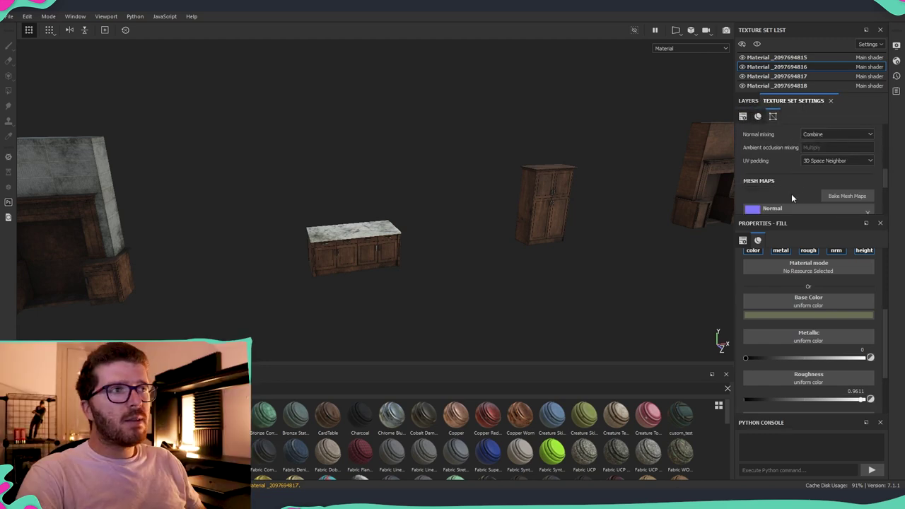
pyautogui.click(856, 198)
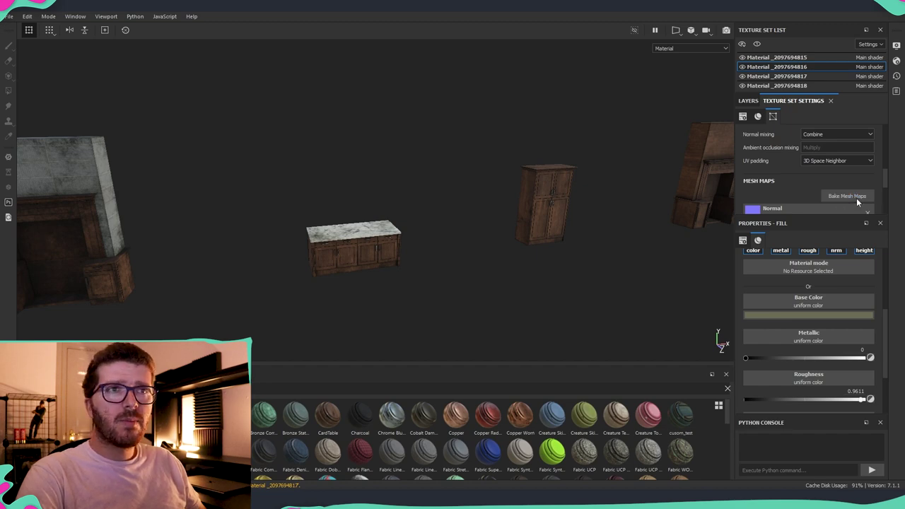
pyautogui.click(455, 119)
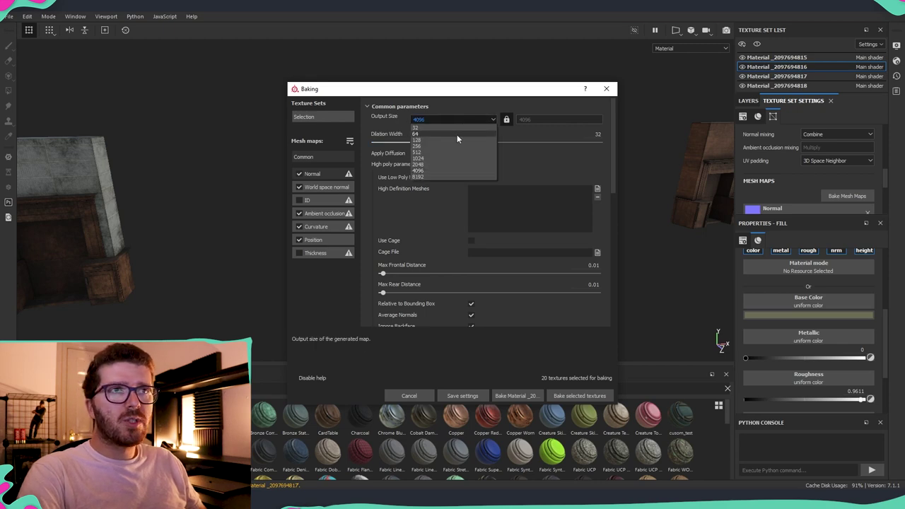
# Keep 4096 output, enable Use Low Poly Mesh as High Poly, bake selected textures, and close
pyautogui.click(431, 171)
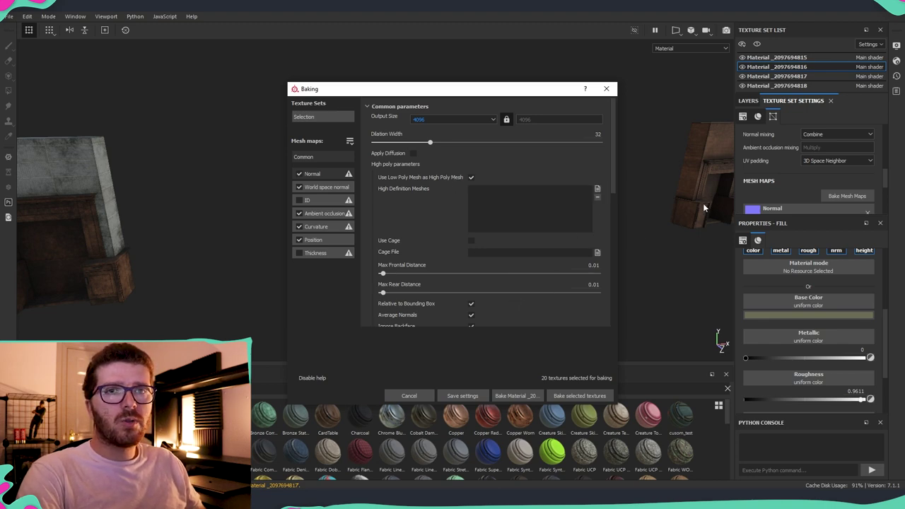
pyautogui.click(471, 177)
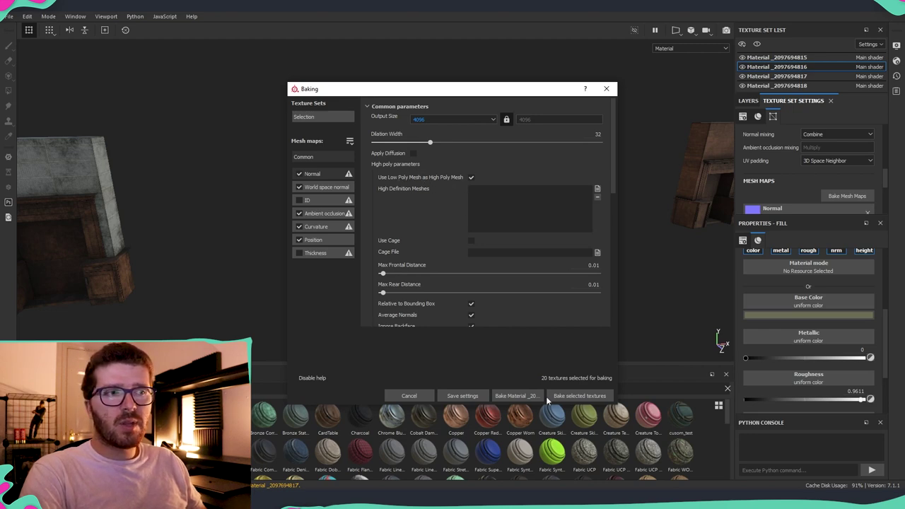
pyautogui.click(578, 393)
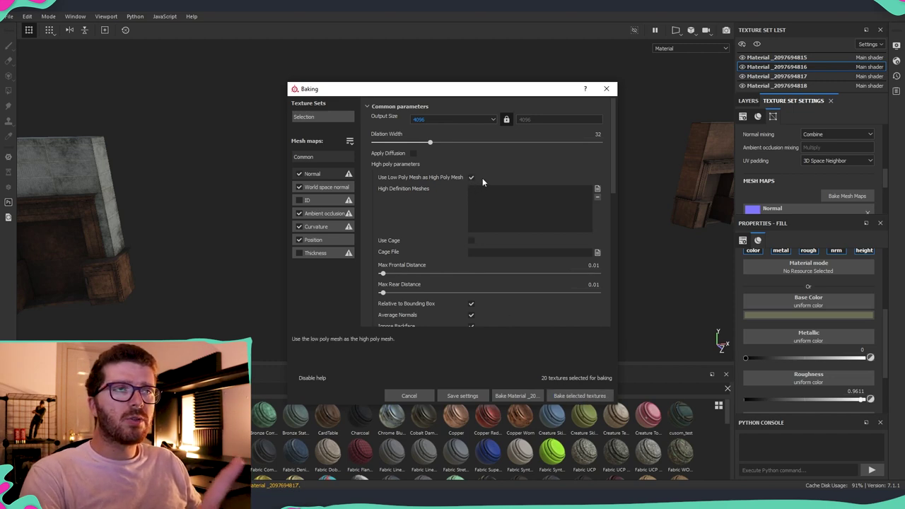
pyautogui.click(606, 89)
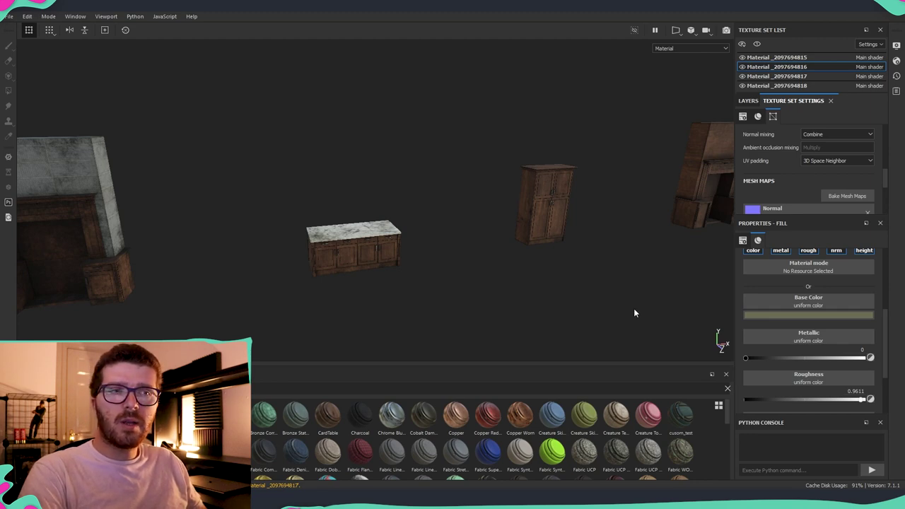
pyautogui.scroll(-3, 566, 262)
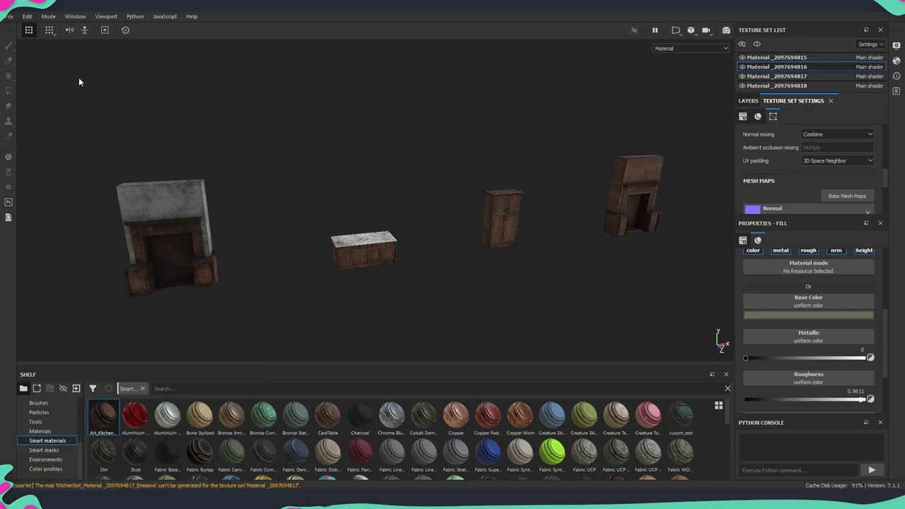
pyautogui.click(9, 17)
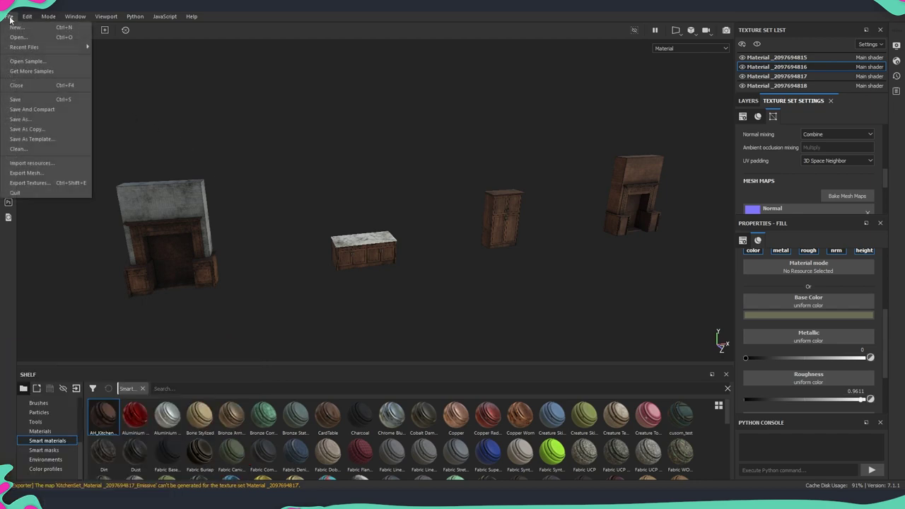
pyautogui.click(31, 183)
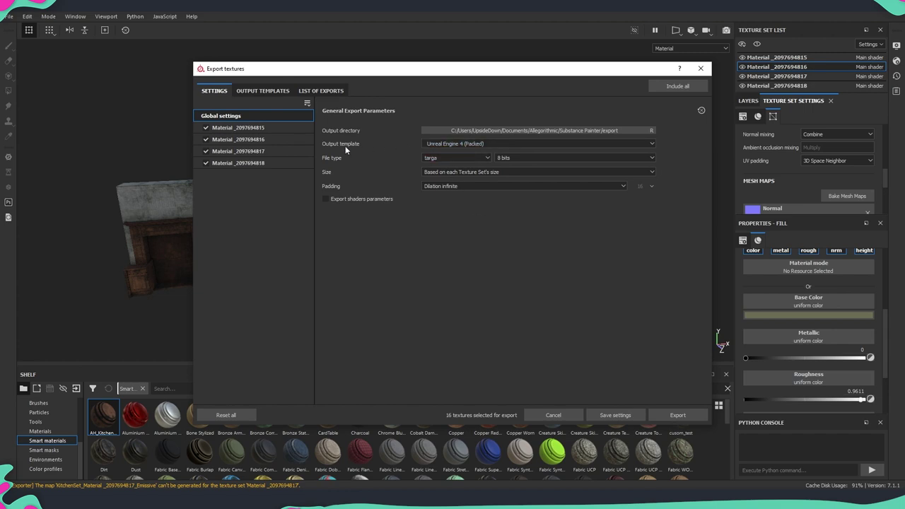
pyautogui.click(452, 144)
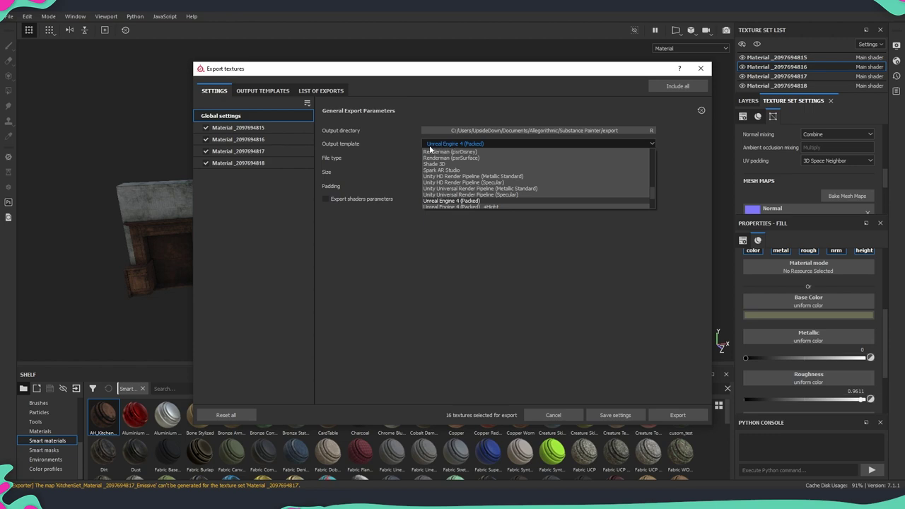
pyautogui.click(496, 145)
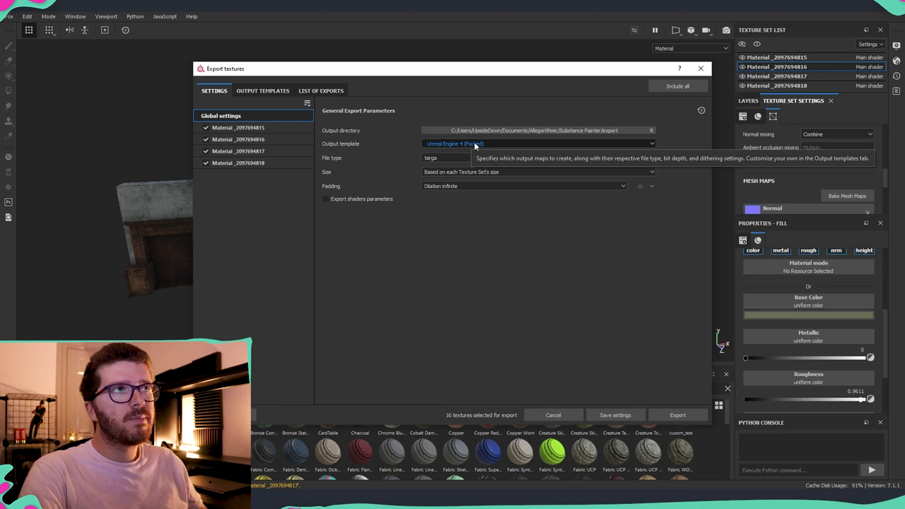
pyautogui.click(701, 68)
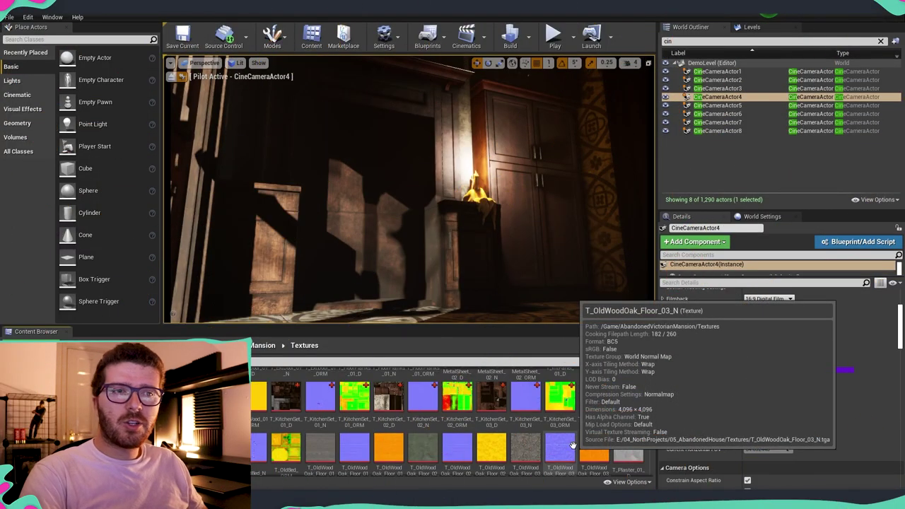
# Pick out the kitchen set textures and open T_KitchenSet_01_ORM in the texture editor
pyautogui.click(287, 398)
pyautogui.keyDown('shift'); pyautogui.click(629, 397); pyautogui.keyUp('shift')
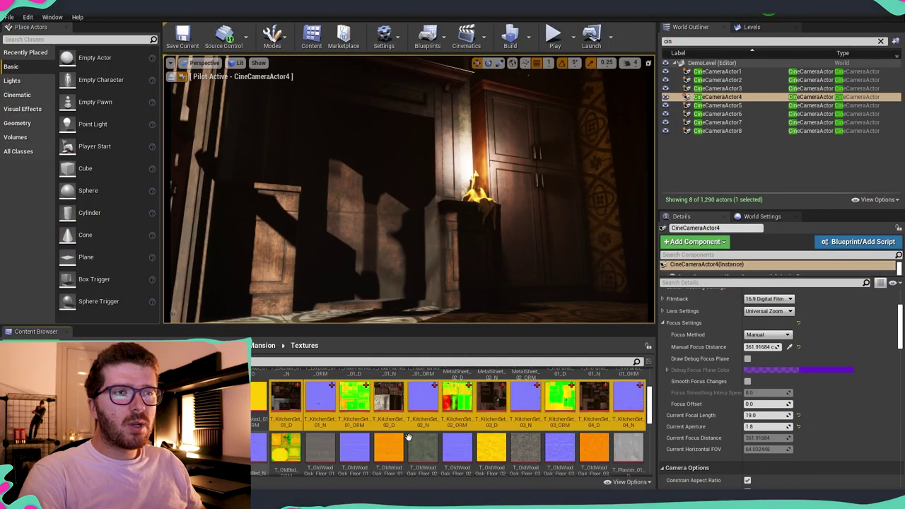
pyautogui.click(356, 400)
pyautogui.click(321, 396)
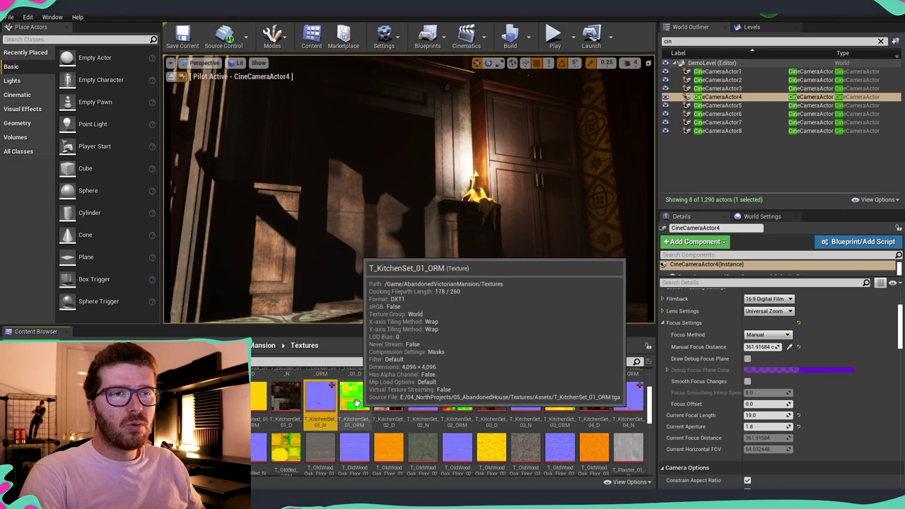
pyautogui.doubleClick(354, 397)
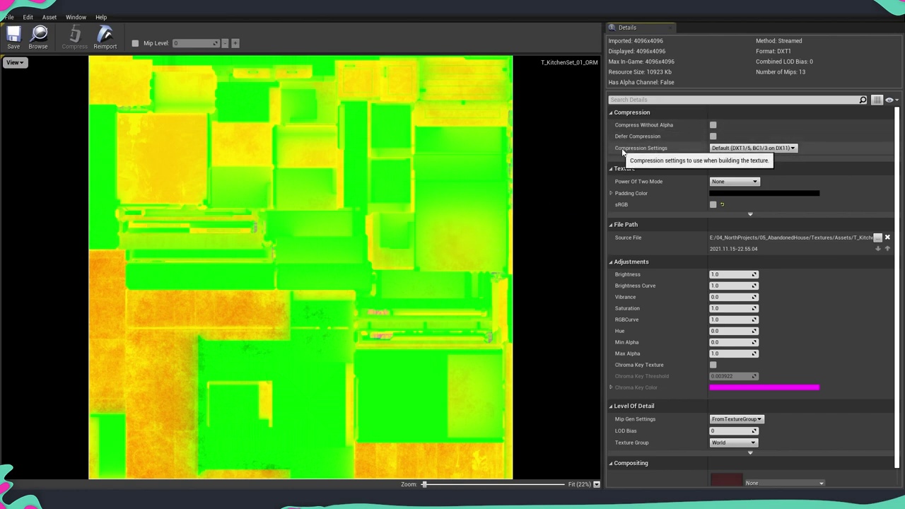
# Switch T_KitchenSet_01_ORM compression to Masks (no sRGB), save, and close the texture editor
pyautogui.click(761, 150)
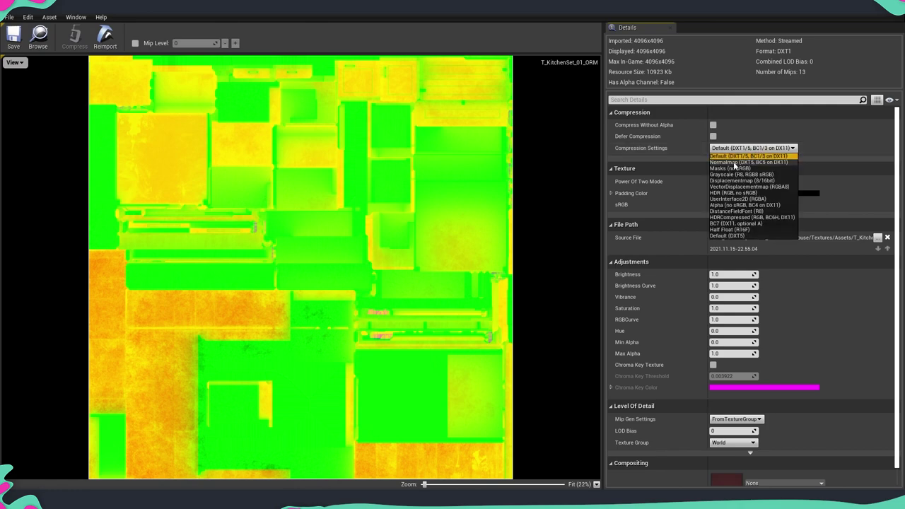
pyautogui.click(743, 173)
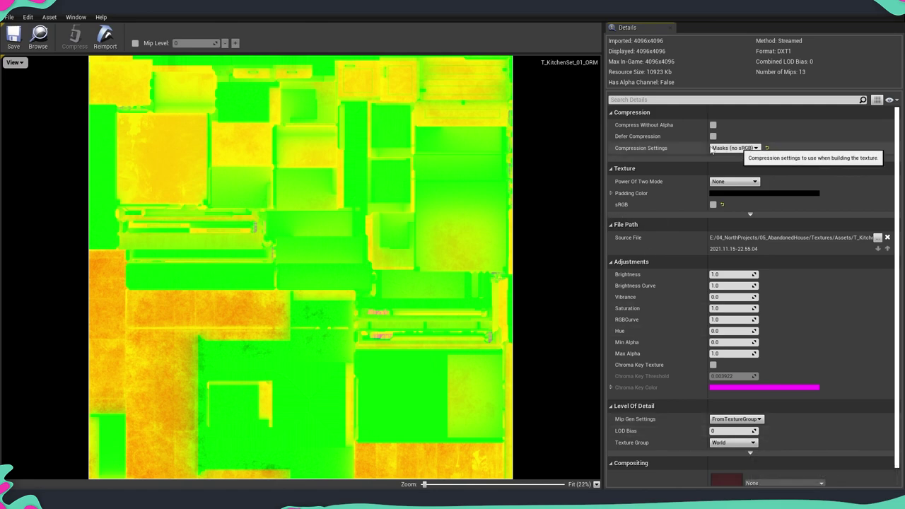
pyautogui.click(14, 39)
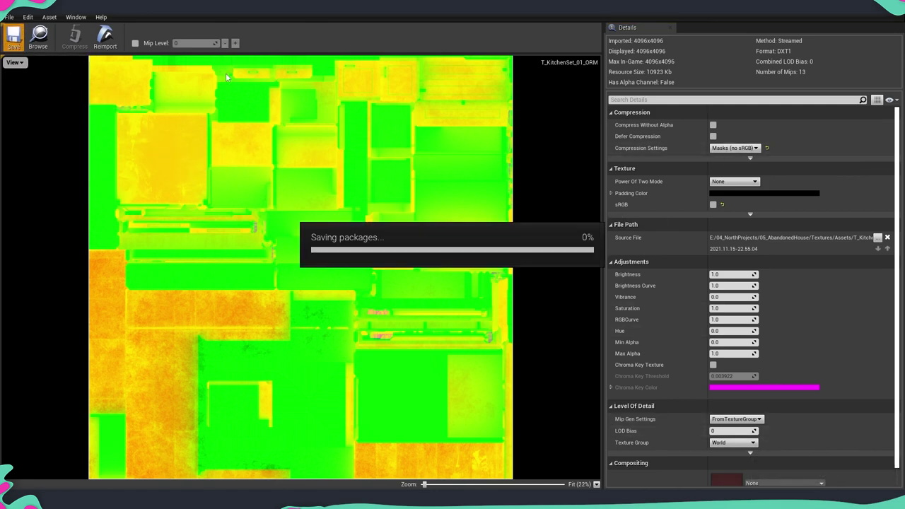
pyautogui.click(191, 16)
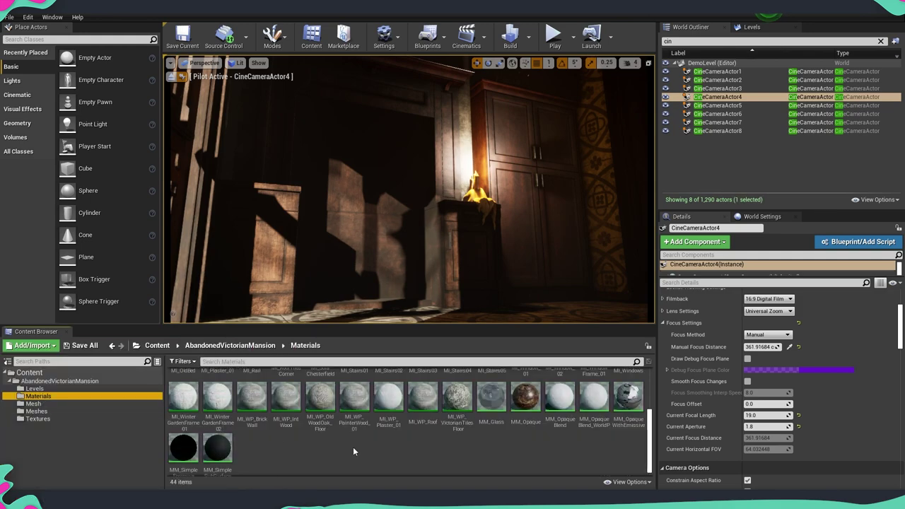
# Open the MM_Opaque master material from the Materials folder and centre its graph
pyautogui.scroll(-5, 353, 447)
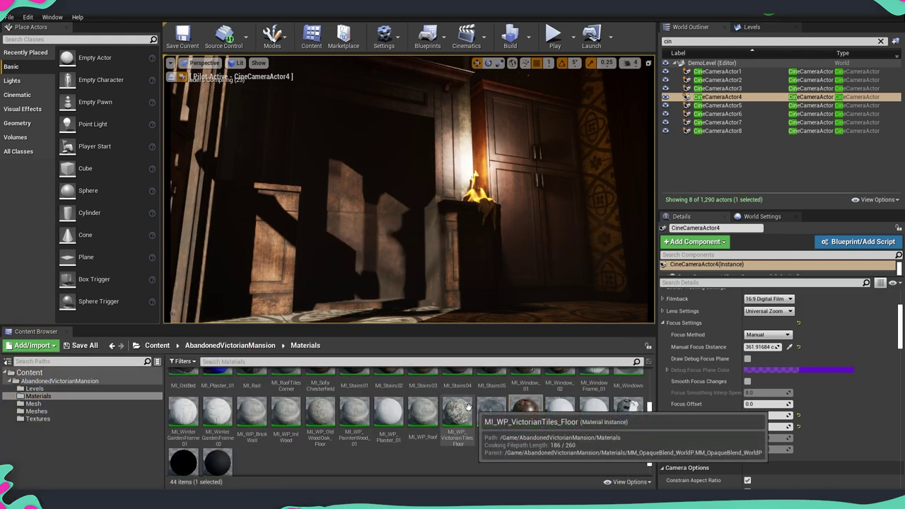
pyautogui.click(526, 413)
pyautogui.doubleClick(525, 413)
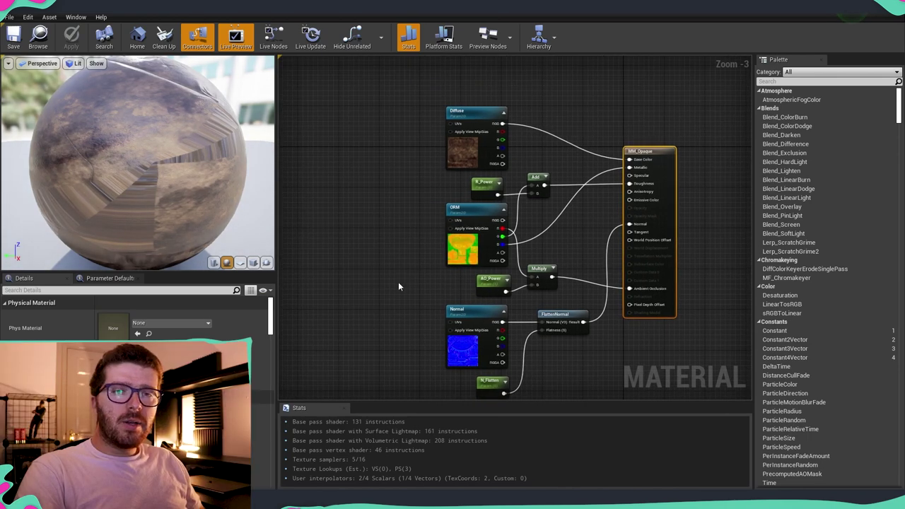
pyautogui.moveTo(398, 282); pyautogui.dragTo(390, 267, button='right')
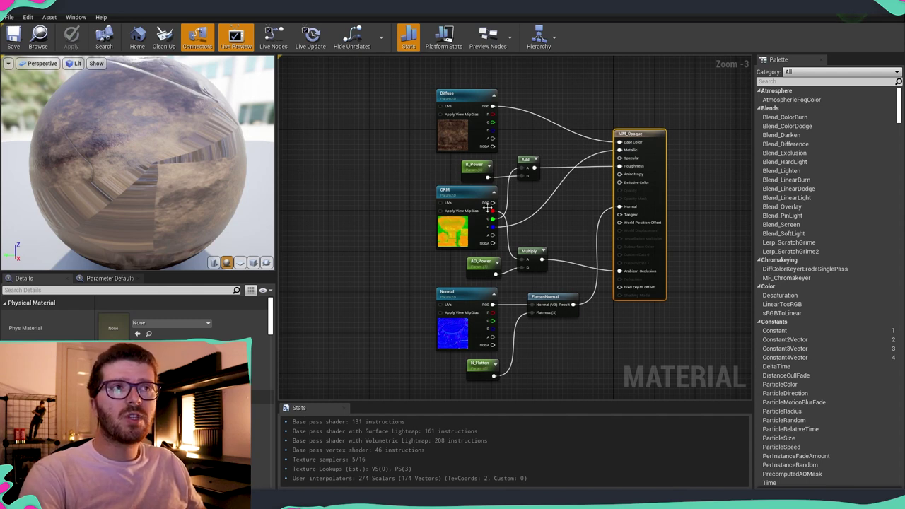
# Inspect the Diffuse, ORM and Normal texture parameters plus the R_Power/Add and AO_Power/Multiply nodes
pyautogui.click(451, 141)
pyautogui.click(460, 231)
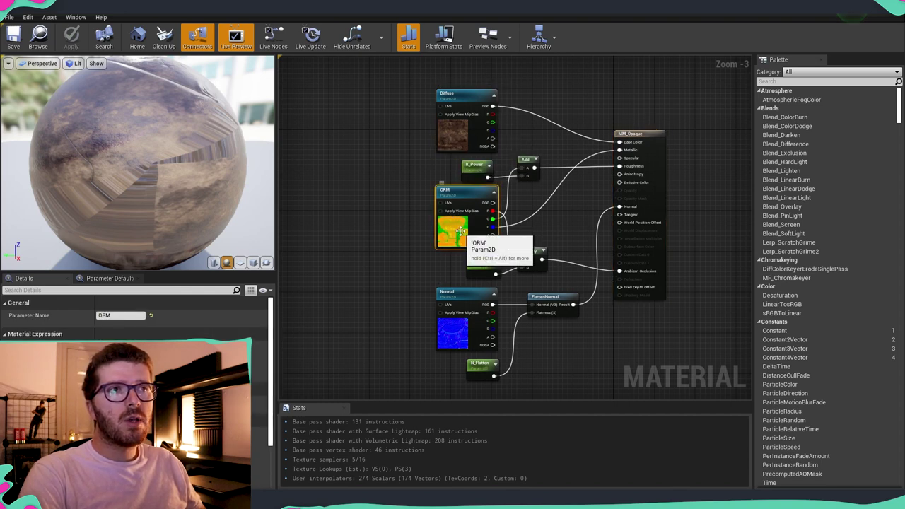
pyautogui.click(452, 332)
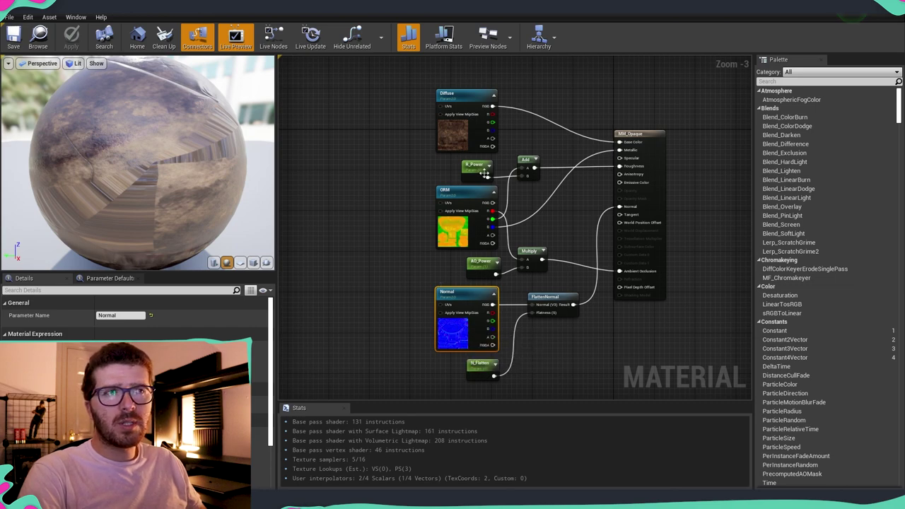
pyautogui.moveTo(458, 160); pyautogui.dragTo(550, 170)
pyautogui.moveTo(437, 261); pyautogui.dragTo(557, 266)
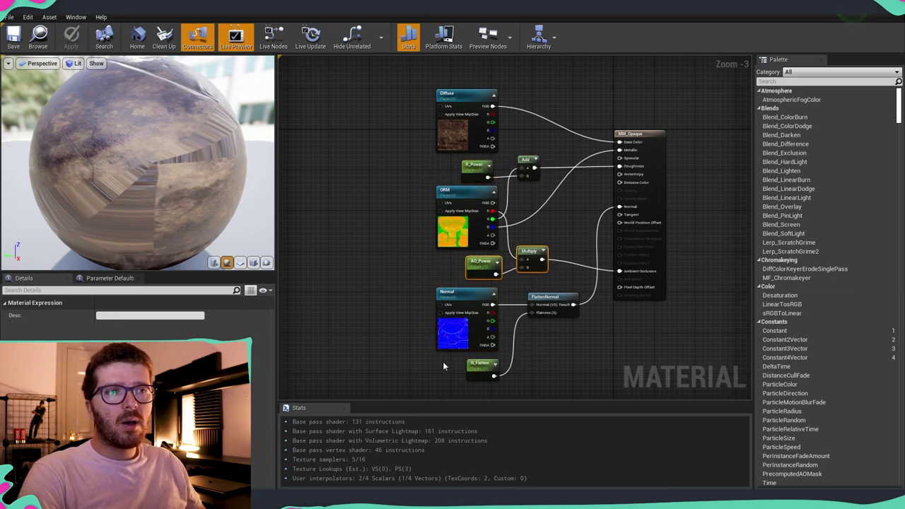
pyautogui.click(535, 372)
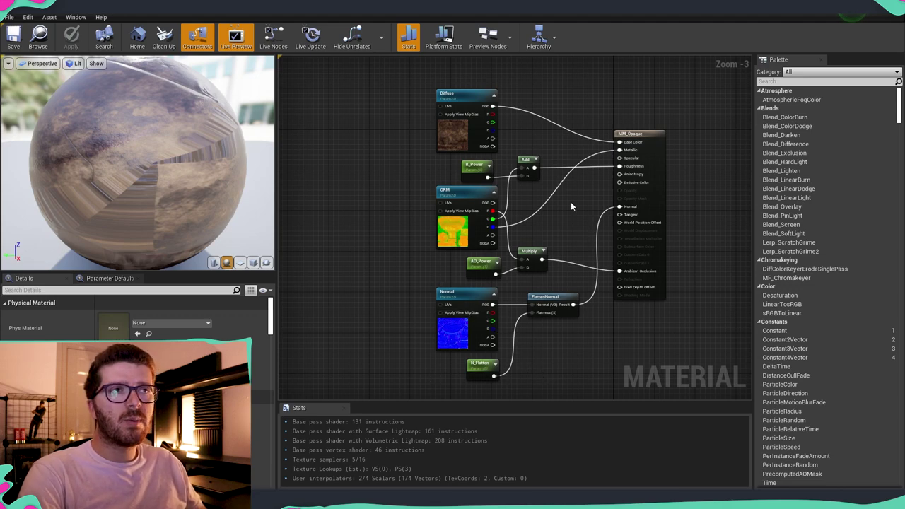
# Examine the R_Power and Add roughness chain, AO_Power with Multiply, and the Normal parameter
pyautogui.scroll(3, 552, 201)
pyautogui.moveTo(386, 178); pyautogui.dragTo(446, 180)
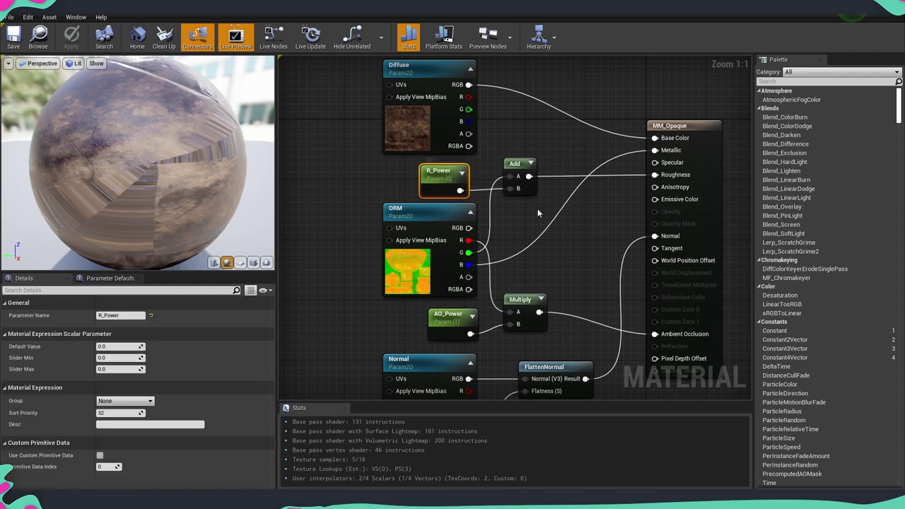
pyautogui.moveTo(434, 176); pyautogui.dragTo(397, 173, button='right')
pyautogui.click(476, 162)
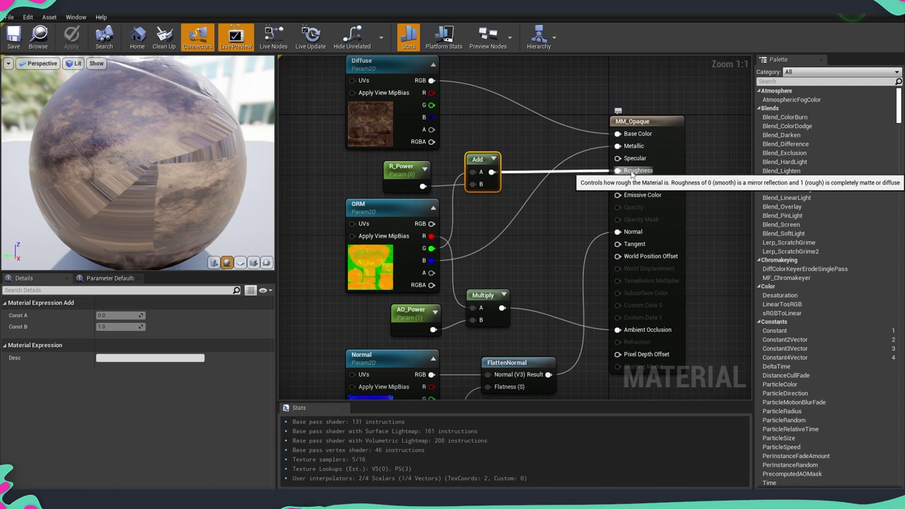
pyautogui.moveTo(405, 330); pyautogui.dragTo(404, 226, button='right')
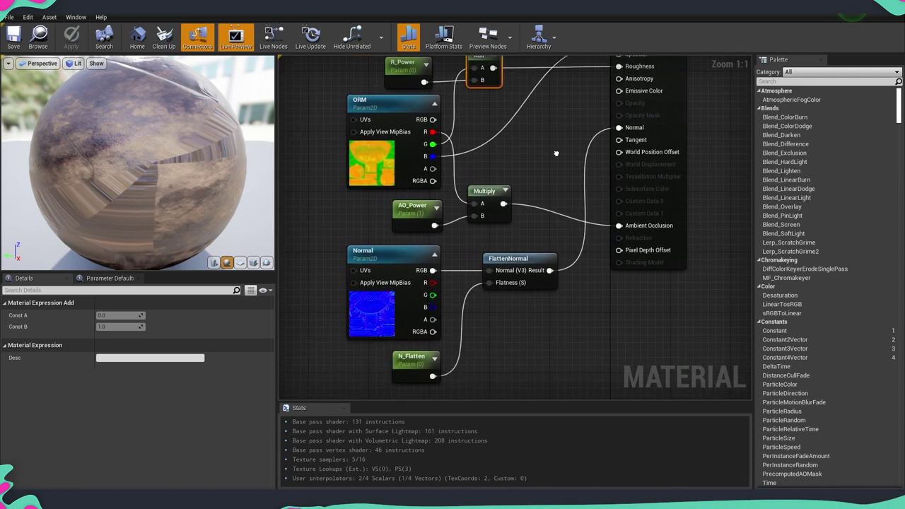
pyautogui.click(405, 226)
pyautogui.keyDown('ctrl'); pyautogui.click(507, 220); pyautogui.keyUp('ctrl')
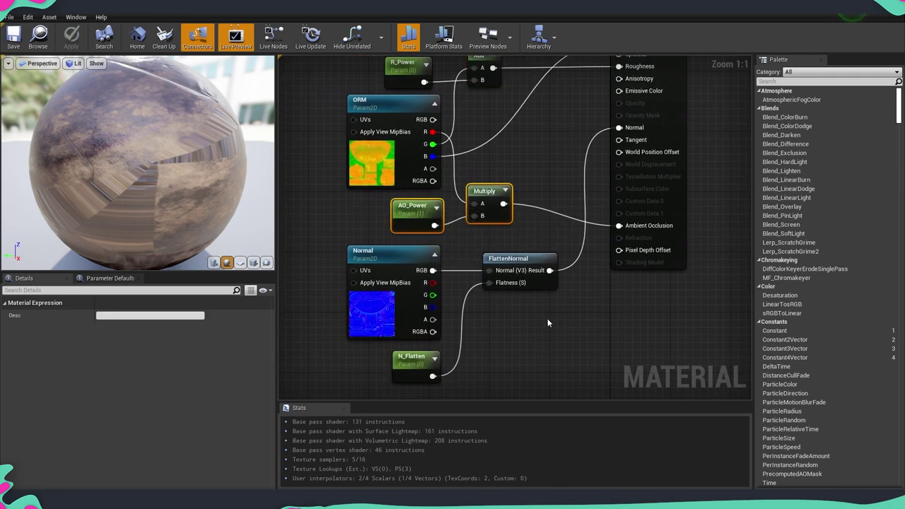
pyautogui.moveTo(547, 323); pyautogui.dragTo(586, 241, button='right')
pyautogui.click(425, 225)
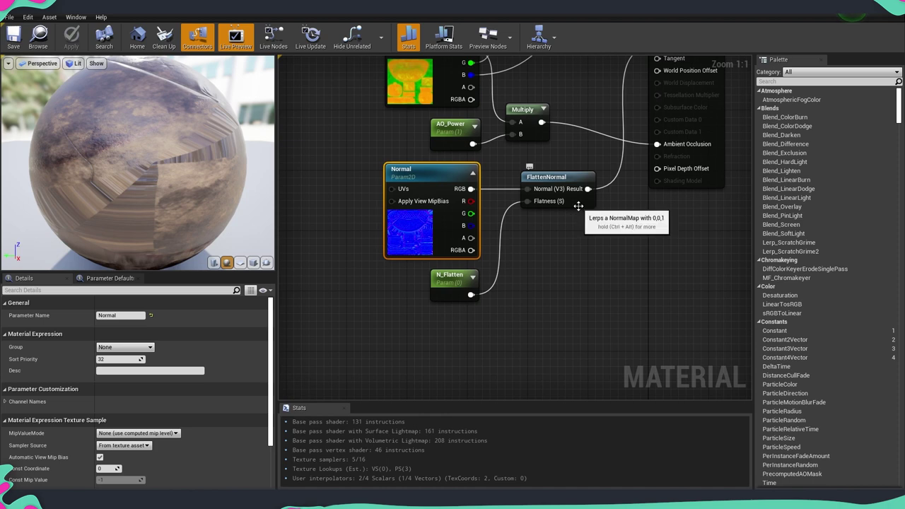
pyautogui.click(574, 202)
pyautogui.click(446, 295)
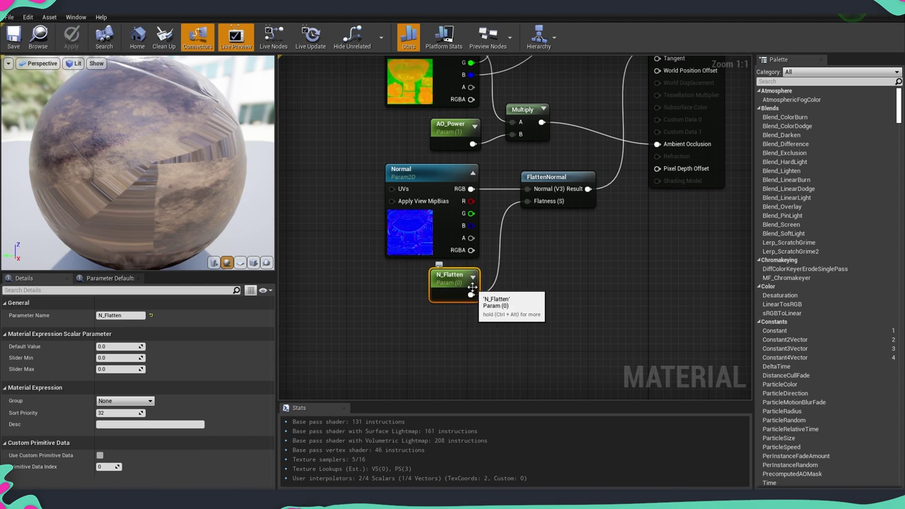
pyautogui.moveTo(418, 287); pyautogui.dragTo(408, 342, button='right')
pyautogui.scroll(-2, 422, 342)
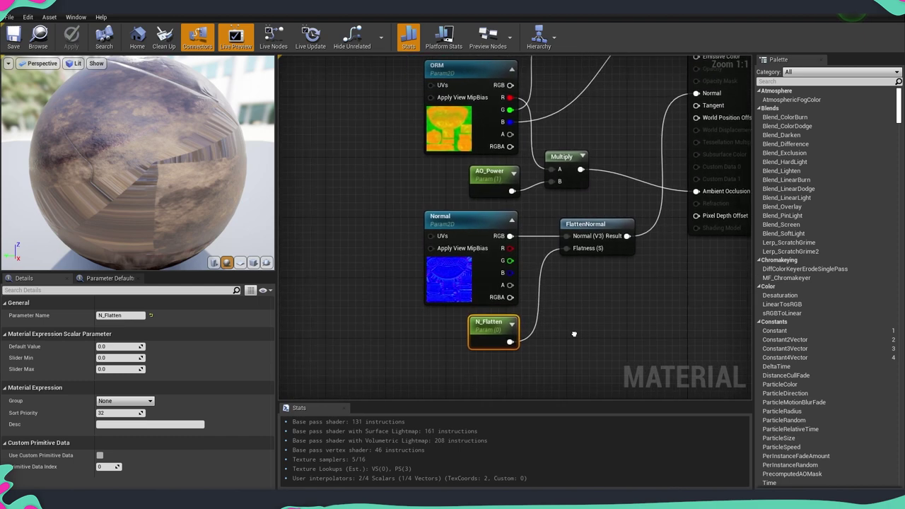
pyautogui.click(419, 287)
pyautogui.scroll(-2, 453, 293)
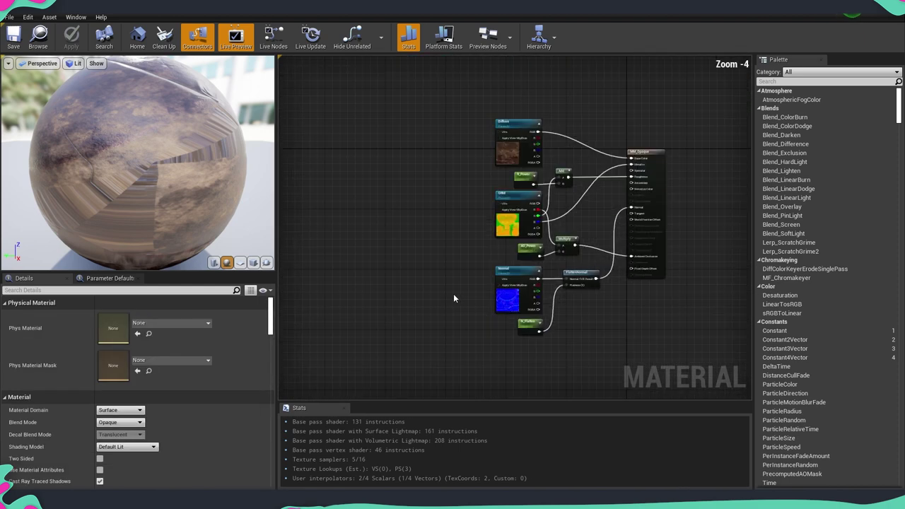
pyautogui.click(515, 300)
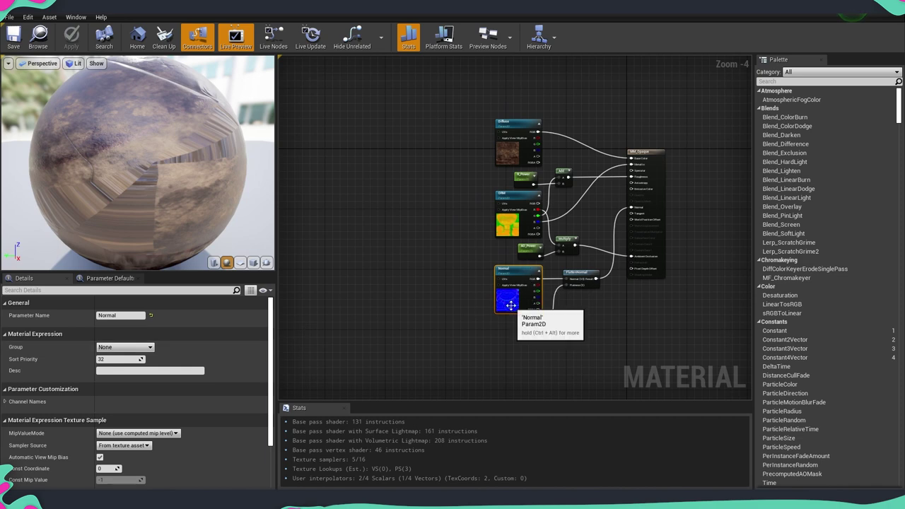
pyautogui.click(415, 253)
pyautogui.rightClick(380, 205)
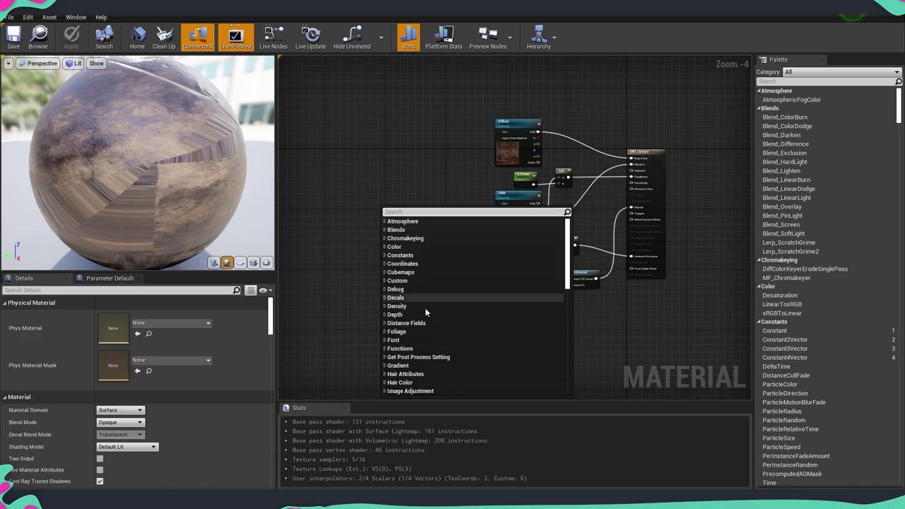
pyautogui.scroll(-6, 425, 308)
pyautogui.click(386, 311)
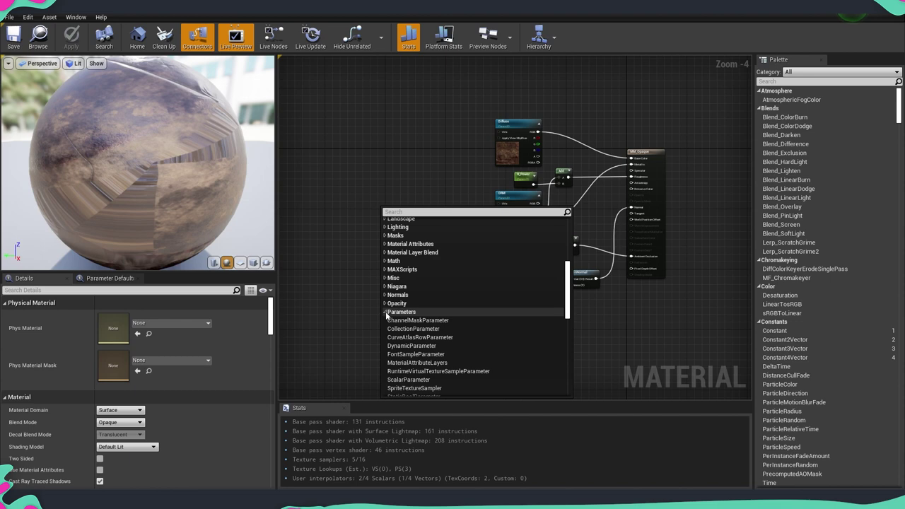
pyautogui.scroll(-4, 402, 332)
pyautogui.scroll(-1, 425, 301)
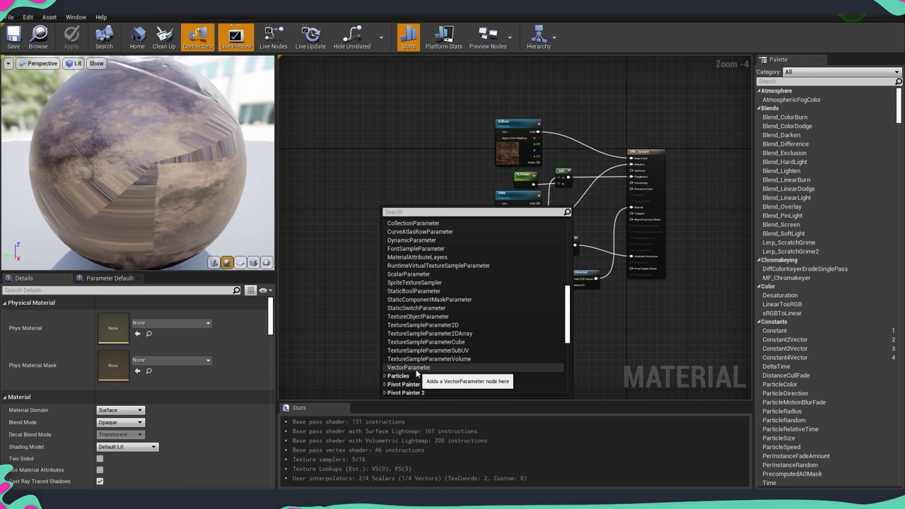
pyautogui.click(326, 304)
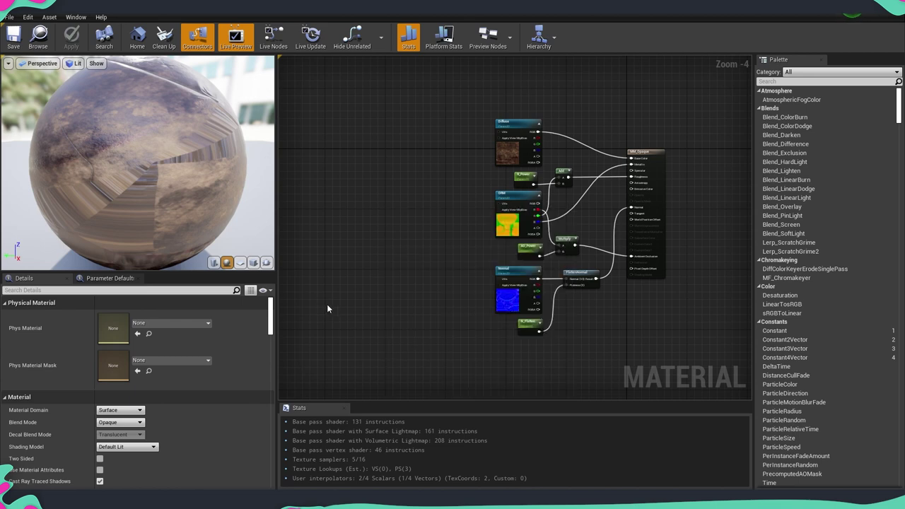
pyautogui.click(531, 250)
pyautogui.click(485, 329)
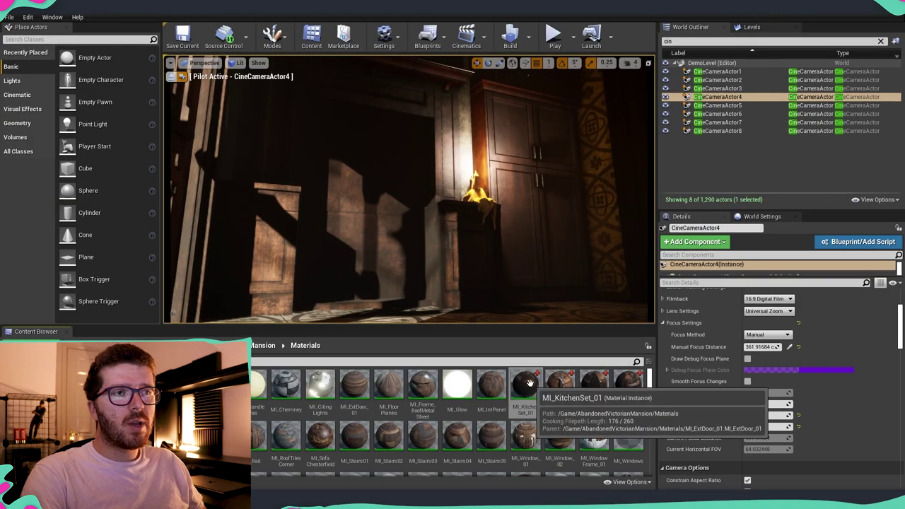
# Bring up the context menu for the MI_KitchenSet_01 material instance
pyautogui.rightClick(528, 389)
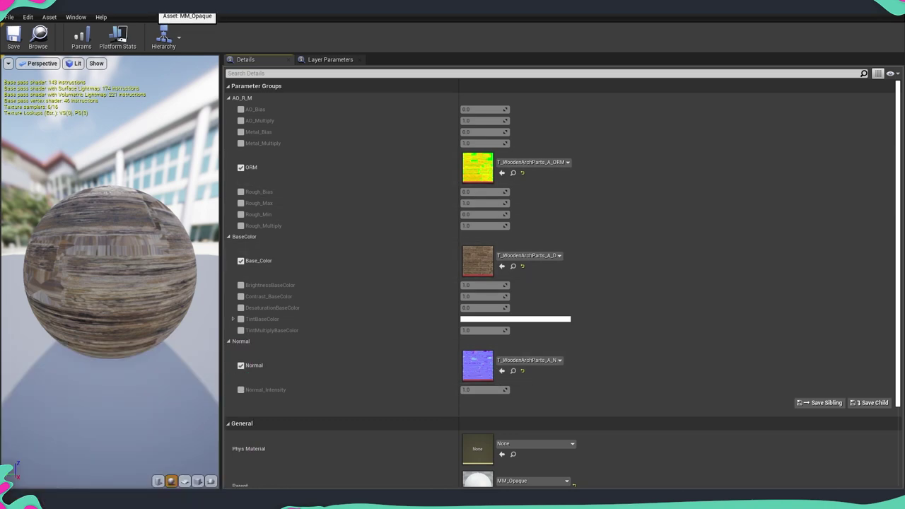
# Frame MM_Opaque's Base Color group and inspect its TintBaseColor parameter node
pyautogui.click(184, 6)
pyautogui.scroll(-6, 382, 179)
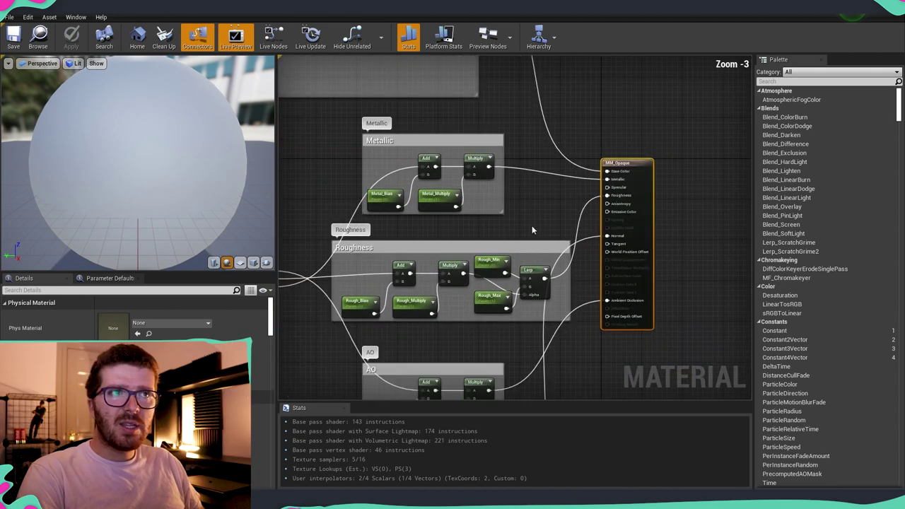
pyautogui.moveTo(443, 237); pyautogui.dragTo(443, 247, button='right')
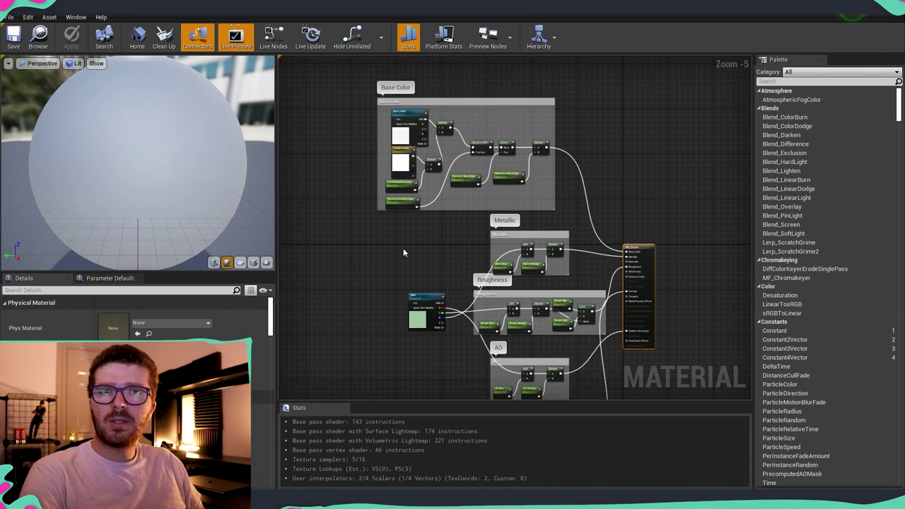
pyautogui.scroll(1, 451, 198)
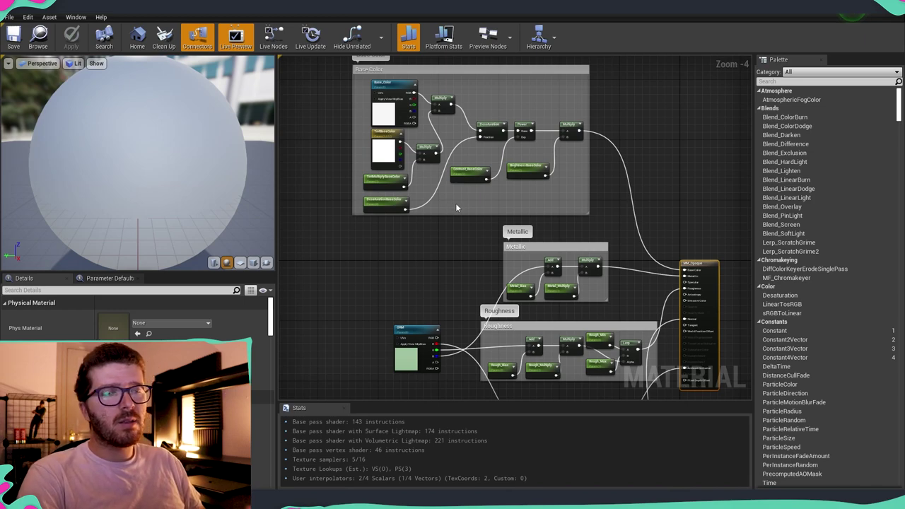
pyautogui.moveTo(457, 203); pyautogui.dragTo(460, 246, button='right')
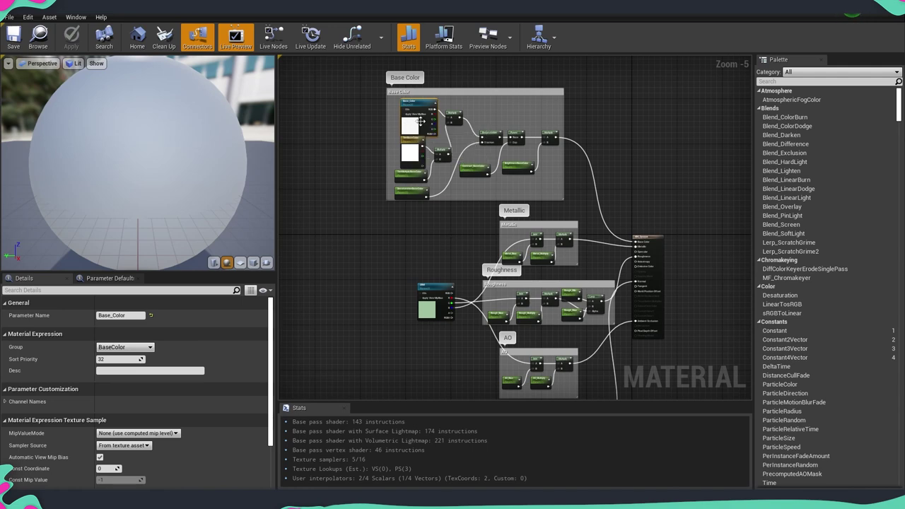
pyautogui.scroll(4, 407, 165)
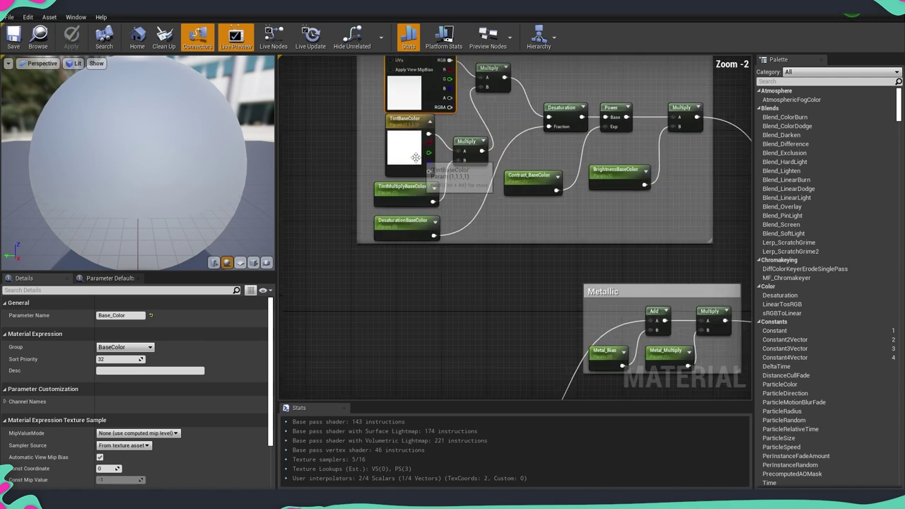
pyautogui.click(409, 154)
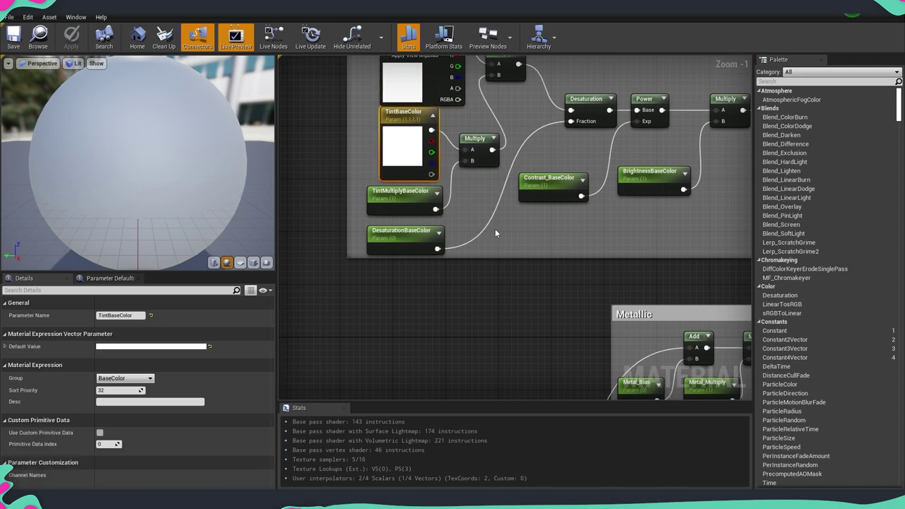
pyautogui.click(495, 229)
pyautogui.scroll(-2, 420, 255)
pyautogui.moveTo(386, 206); pyautogui.dragTo(414, 247, button='right')
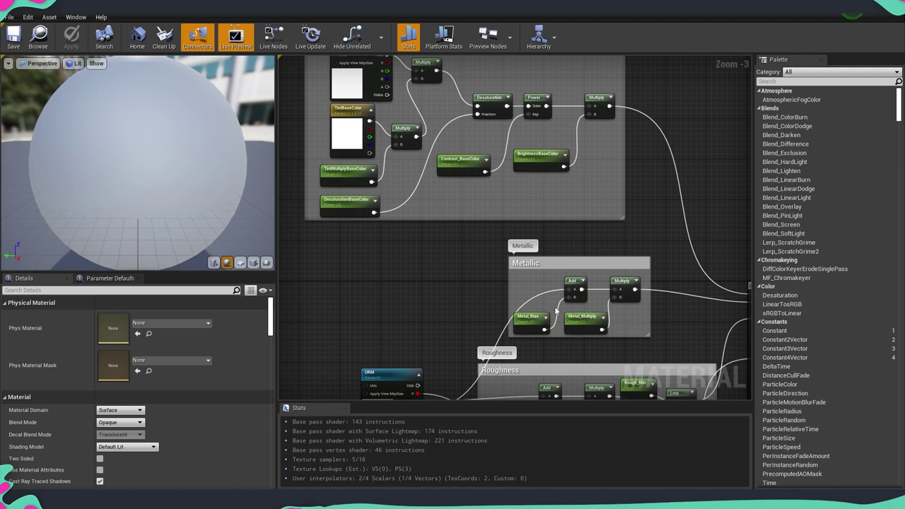
pyautogui.moveTo(457, 295); pyautogui.dragTo(400, 164, button='right')
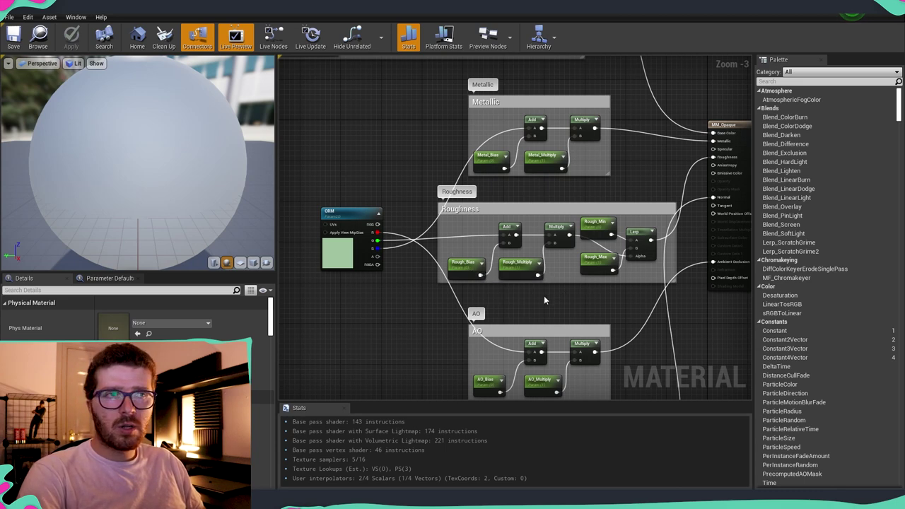
pyautogui.moveTo(544, 300); pyautogui.dragTo(549, 177, button='right')
pyautogui.moveTo(619, 281); pyautogui.dragTo(623, 220, button='right')
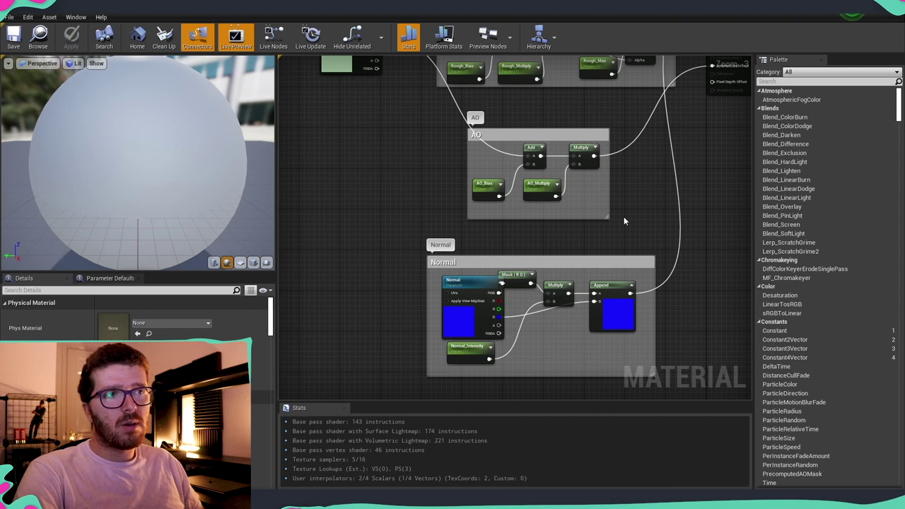
pyautogui.scroll(-4, 604, 295)
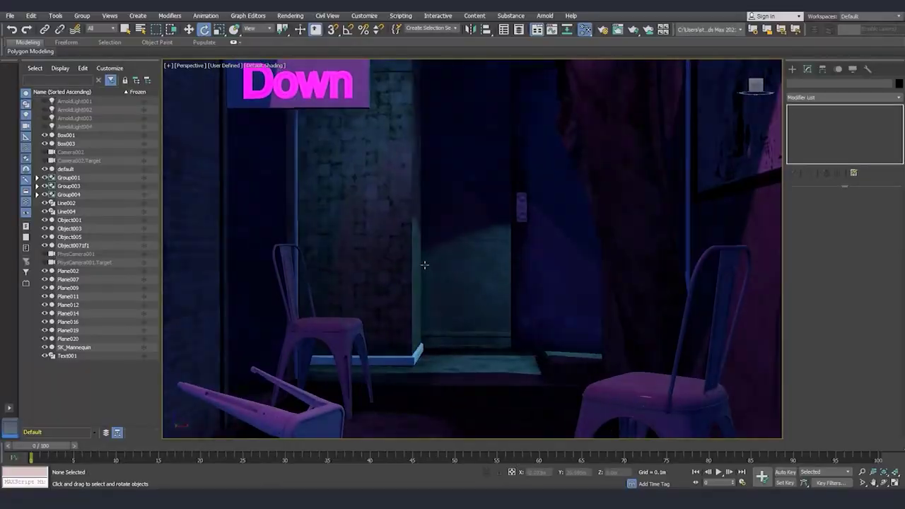
# Rotate the HDRI environment from -33 to -105 while previewing the scene near the grass mesh
pyautogui.moveTo(425, 263); pyautogui.dragTo(411, 283, button='middle')
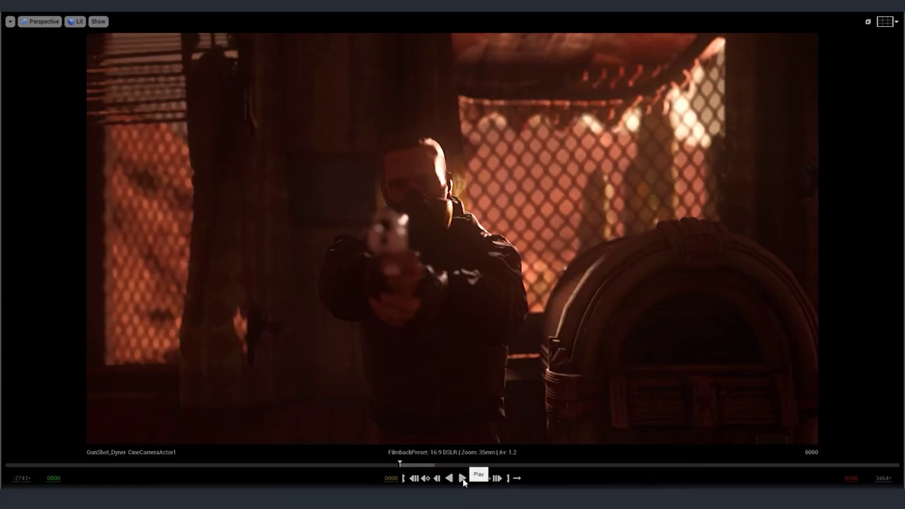
pyautogui.click(464, 478)
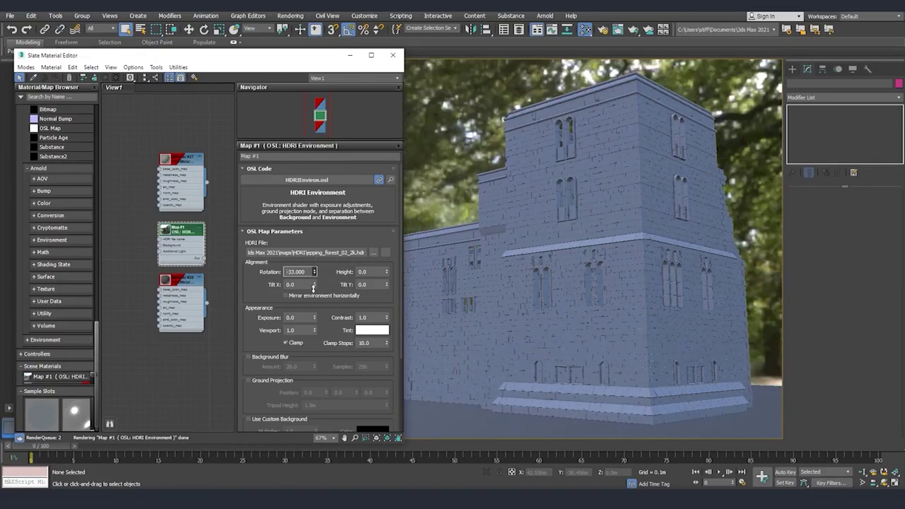
pyautogui.moveTo(313, 288); pyautogui.dragTo(312, 320)
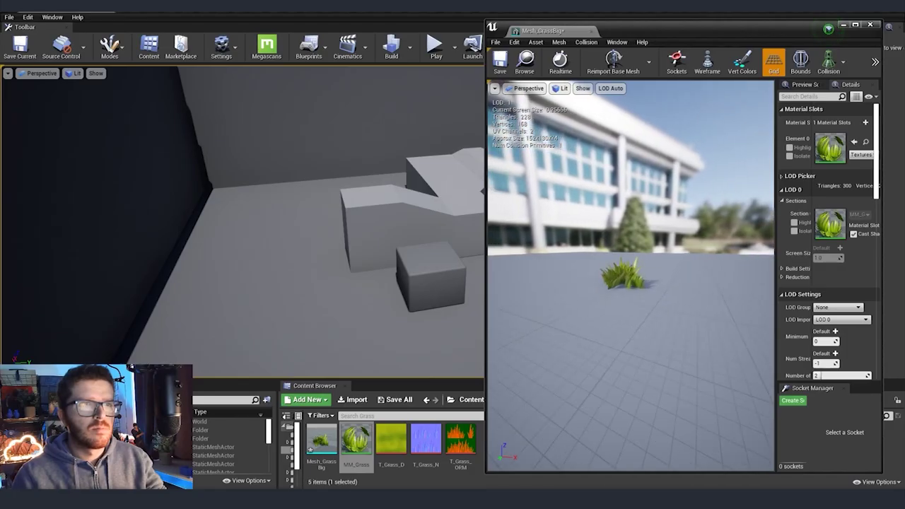
pyautogui.moveTo(629, 354); pyautogui.dragTo(538, 339)
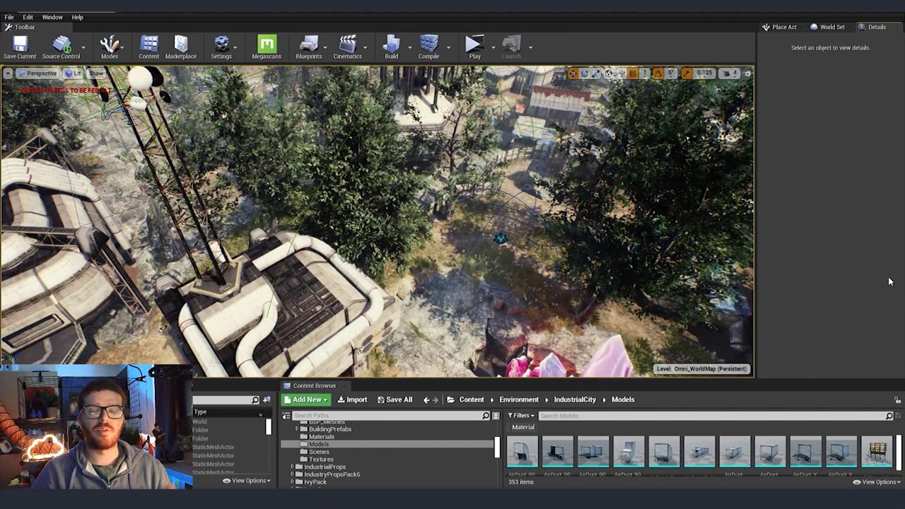